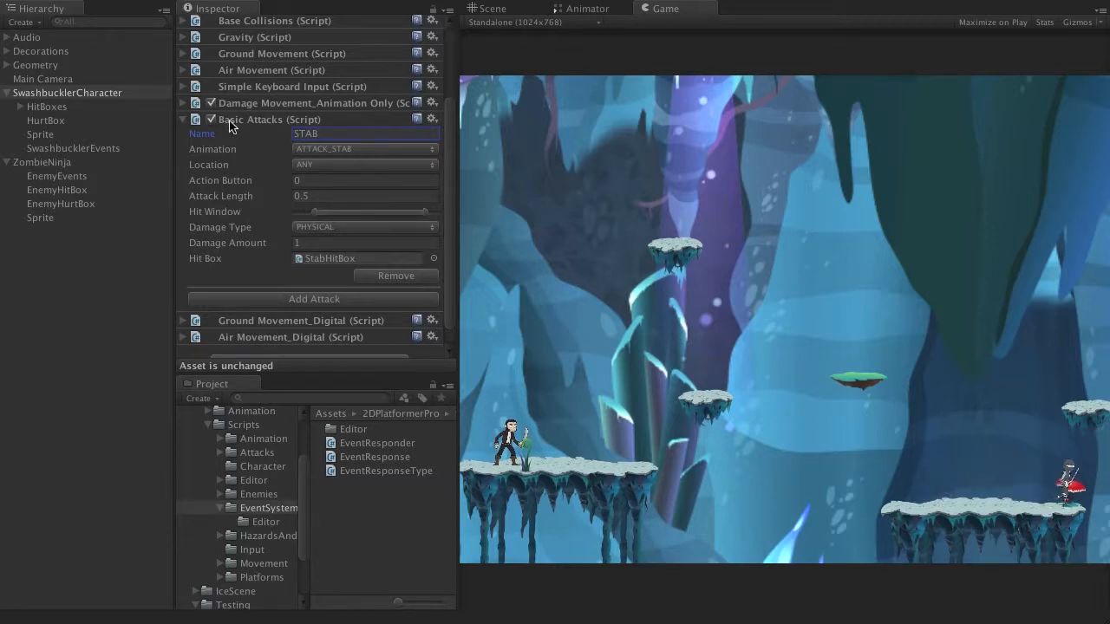
Step: Examine the STAB attack settings in SwashbucklerCharacter's Basic Attacks script and locate its assigned hit box
click(98, 89)
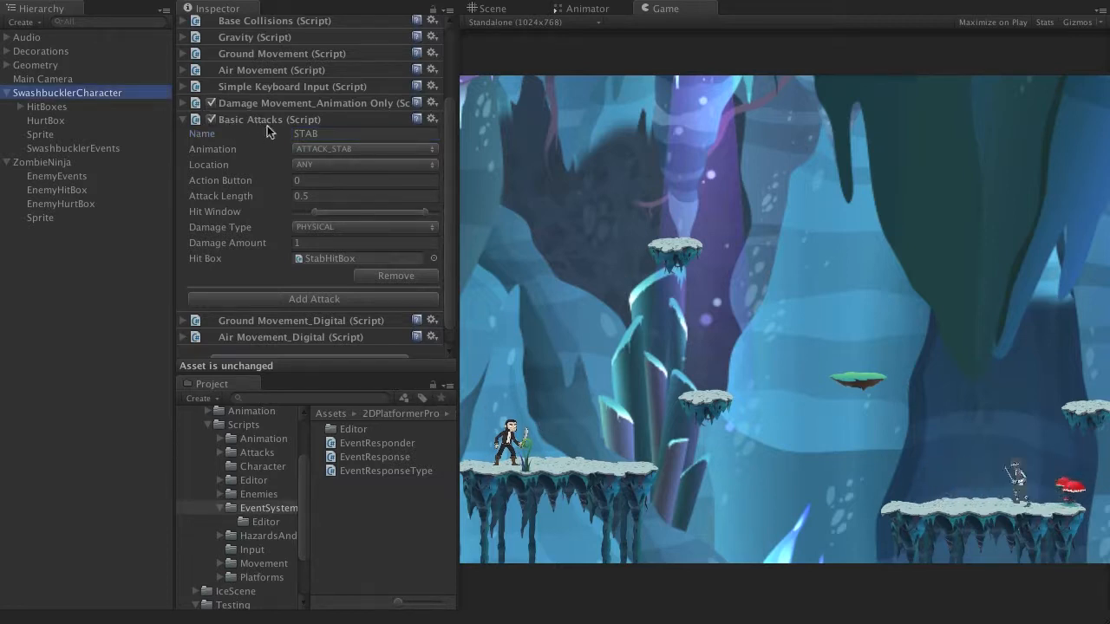
click(334, 133)
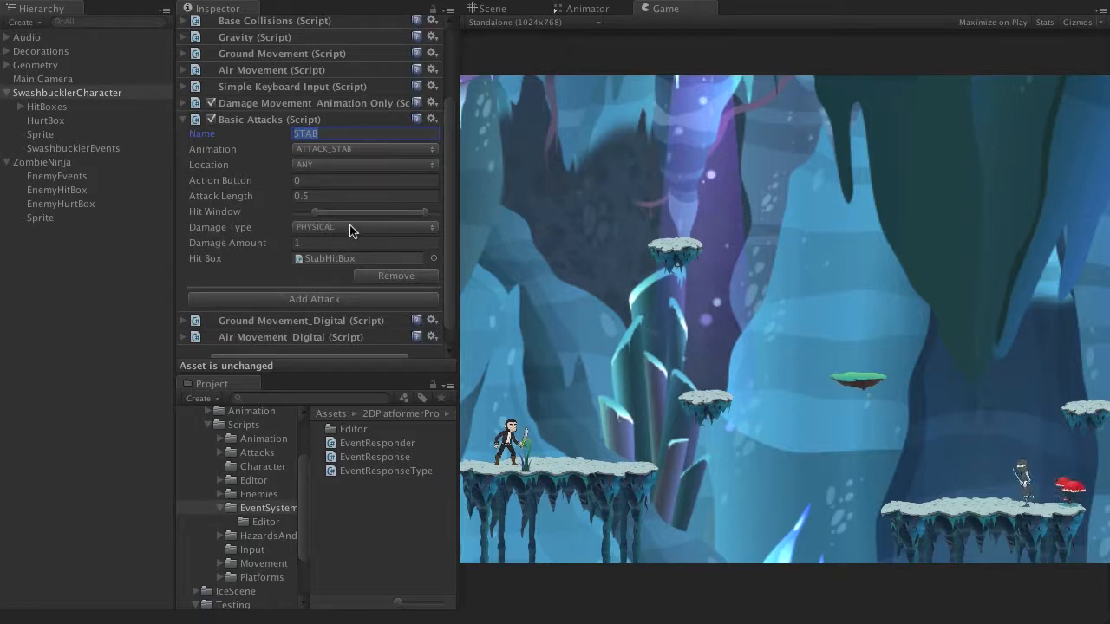
click(322, 258)
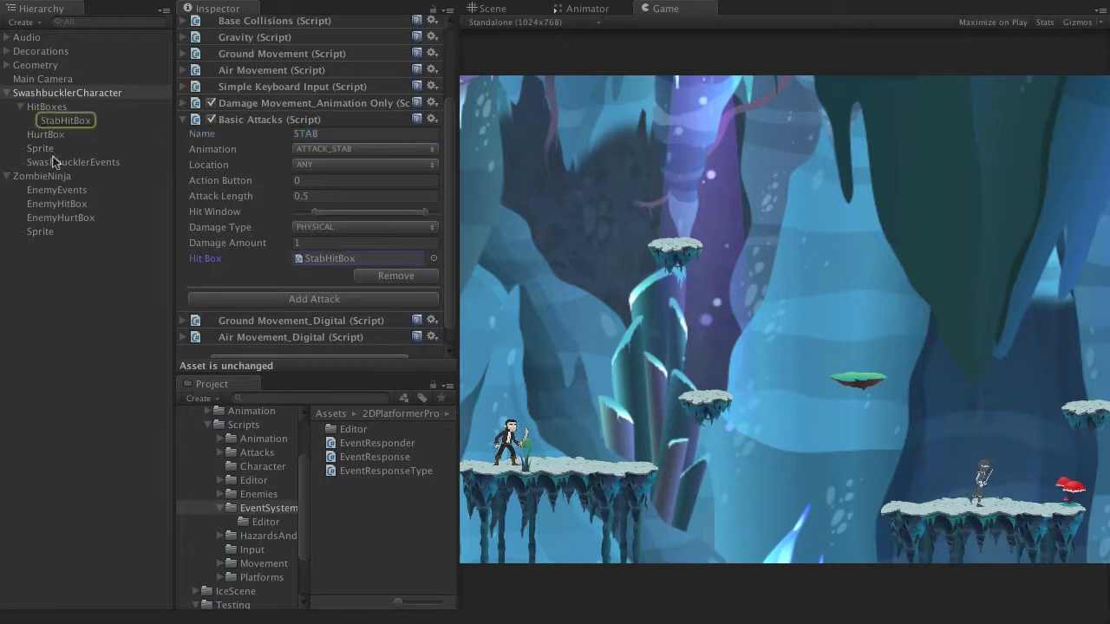
Step: Show StabHitBox's collider around the character in the Scene view, toggling its Box Collider 2D
click(64, 122)
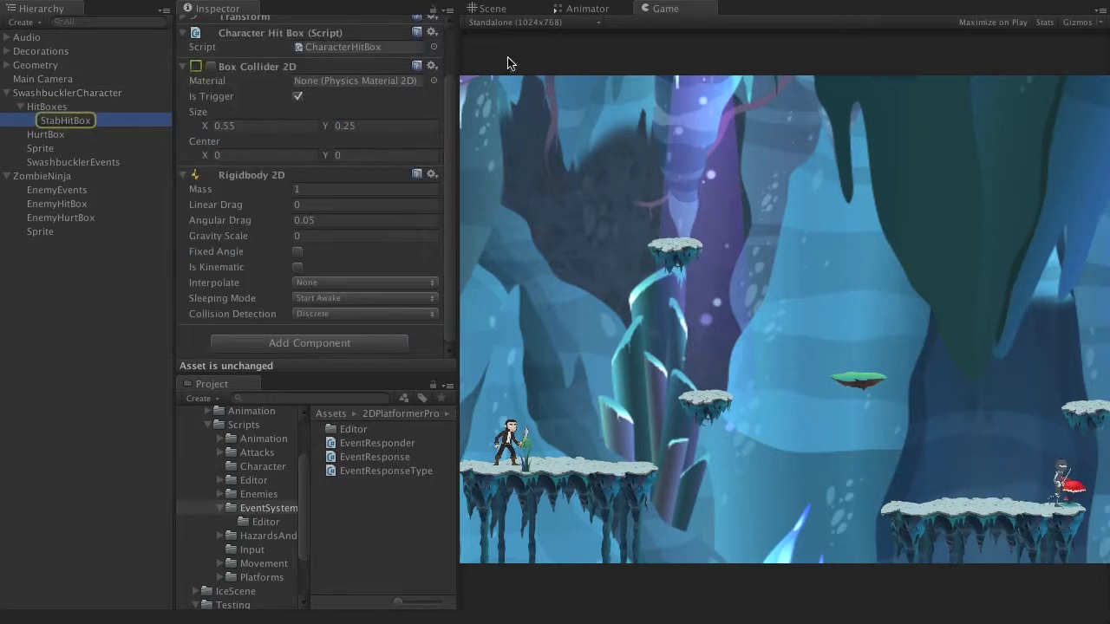
click(490, 8)
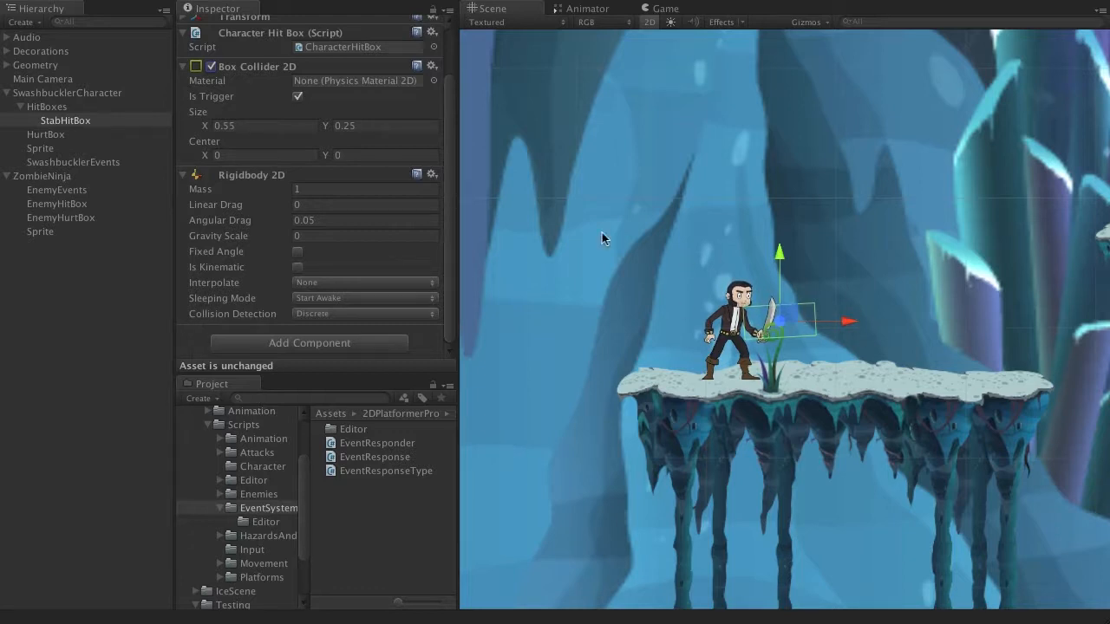
click(210, 66)
Step: Playtest the stab attack in the Game view, moving the character while watching StabHitBox's Box Collider 2D
click(662, 9)
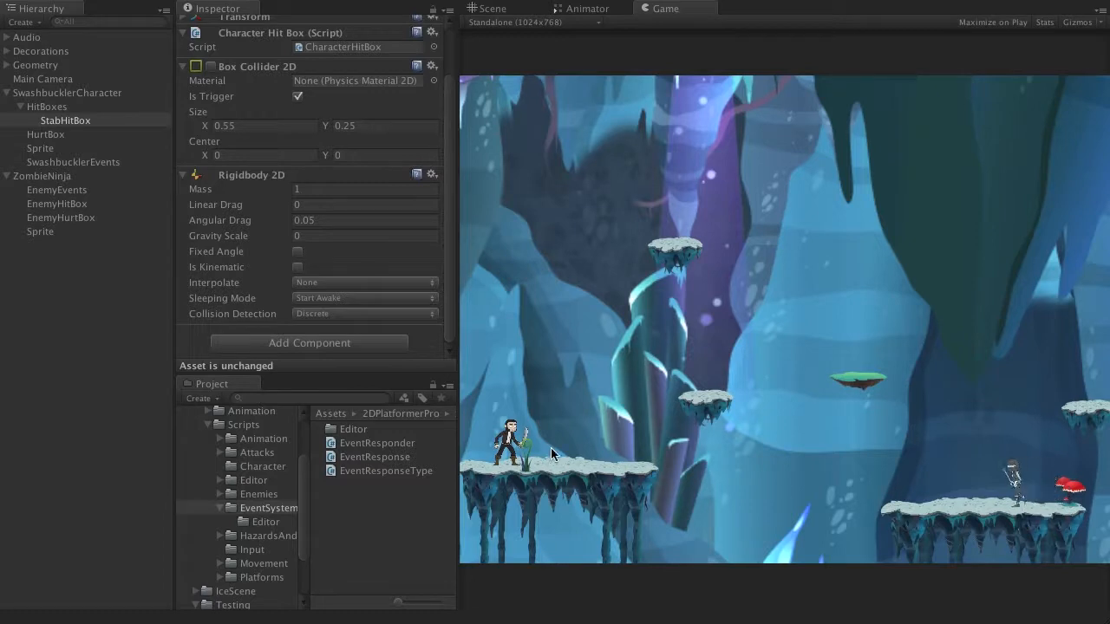
key(x)
key(x)
key(x)
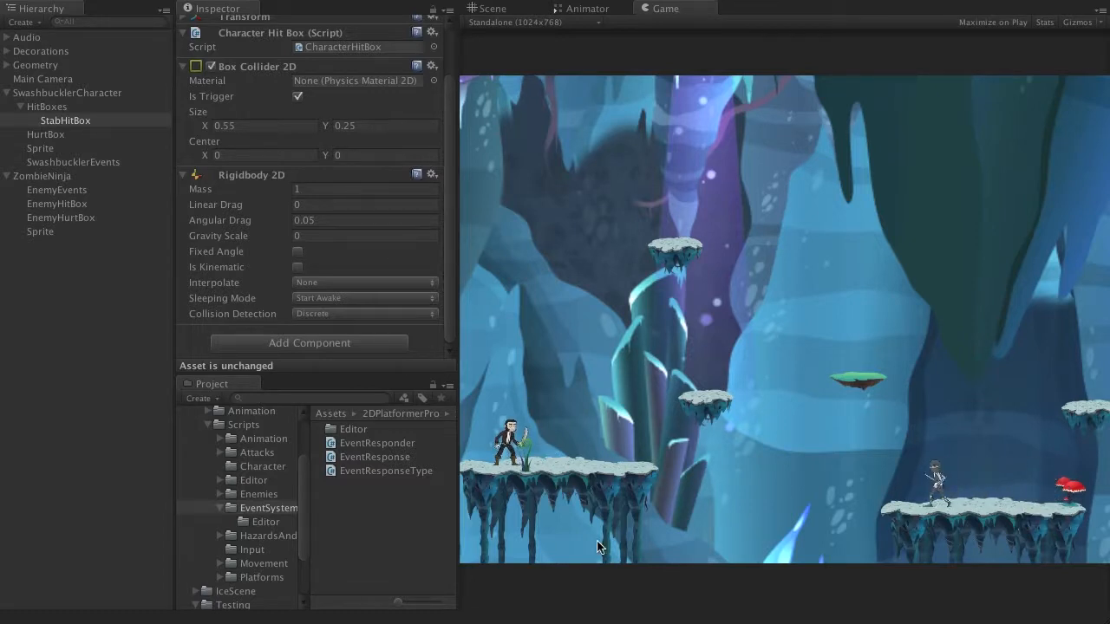
key(x)
key(Right)
key(Left)
key(Left)
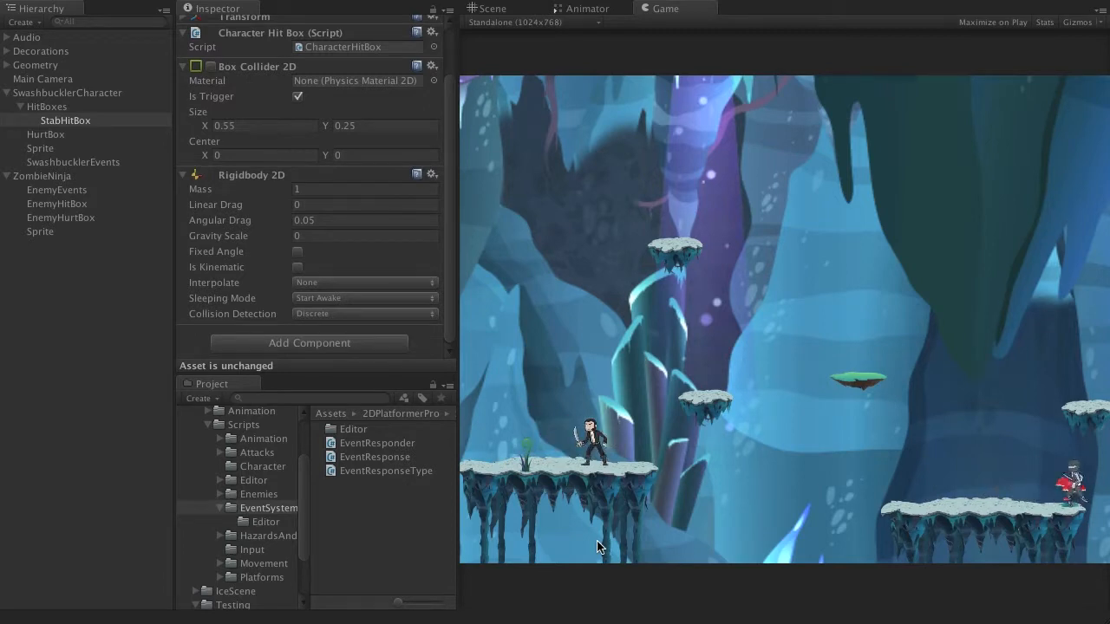
Step: Examine the Enemy Distance and Decision Interval of ZombieNinja's Enemy AI_Patrol To Attack script
click(61, 176)
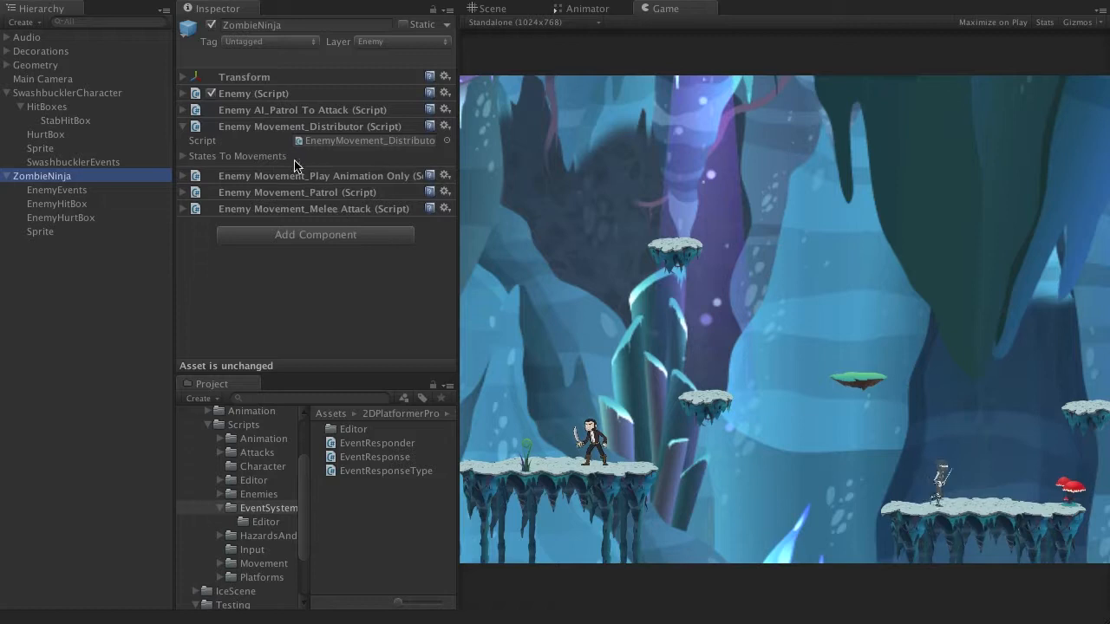
click(186, 127)
click(183, 111)
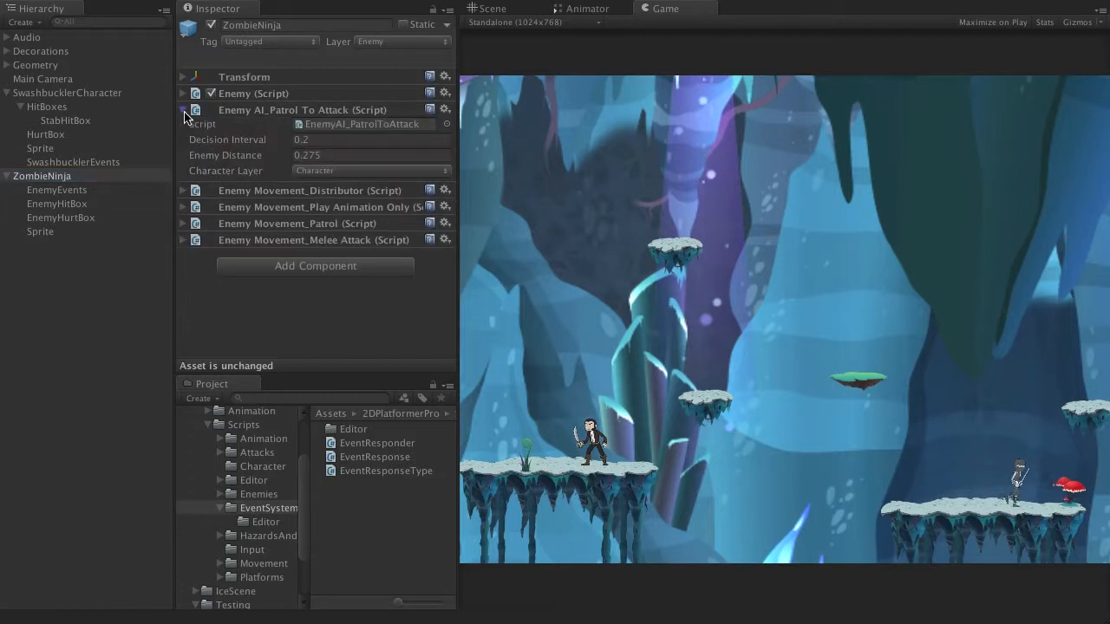
click(200, 154)
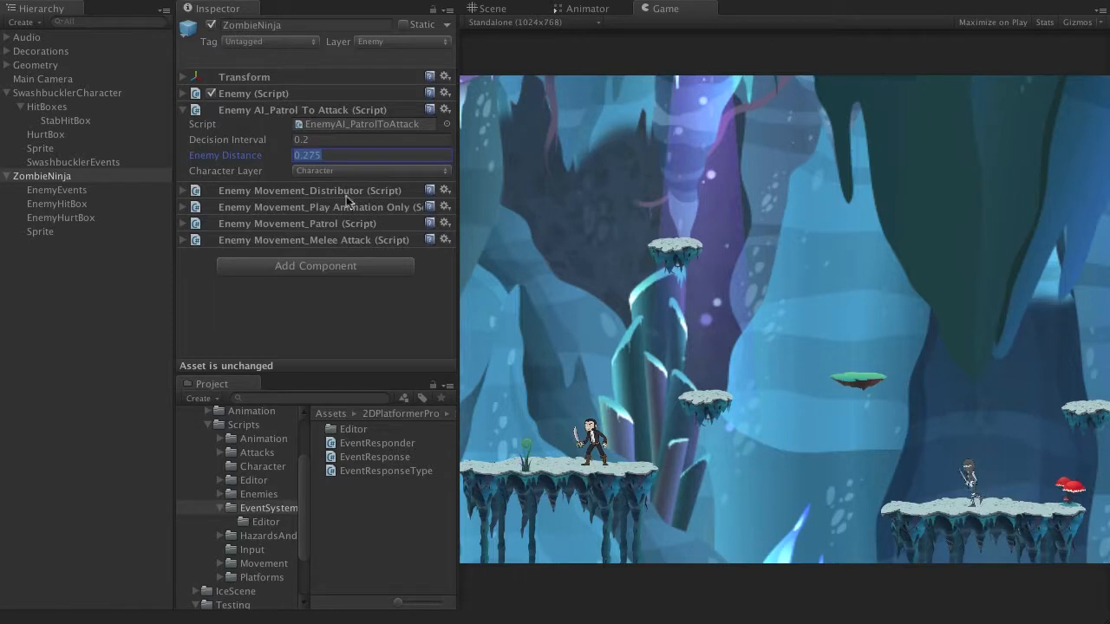
click(321, 140)
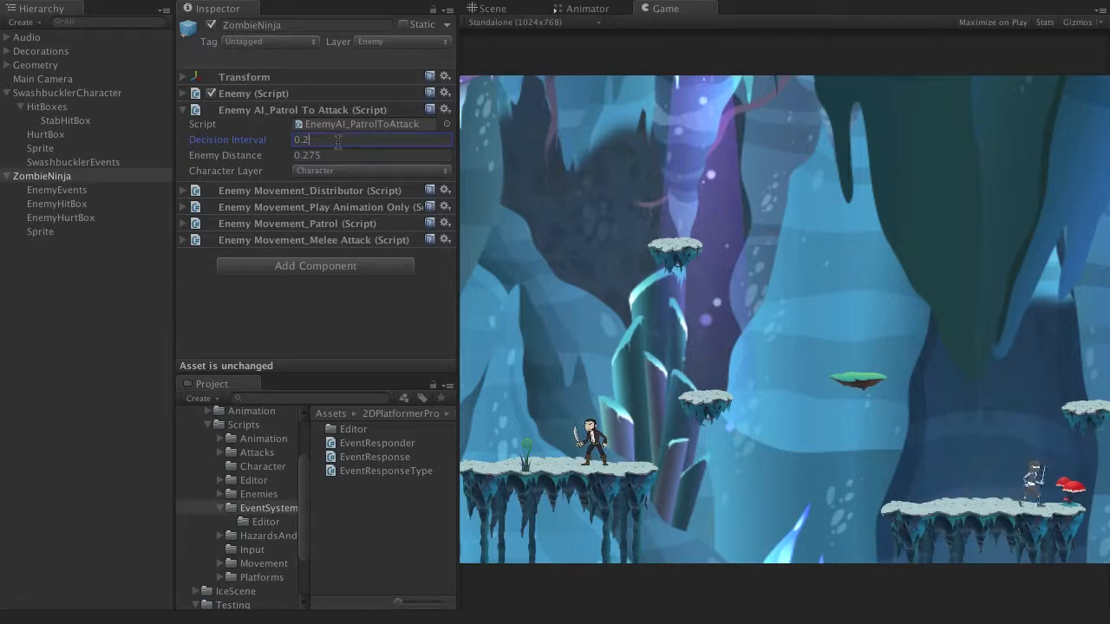
Step: Examine the Slash attack settings in ZombieNinja's Enemy Movement_Melee Attack script
click(181, 243)
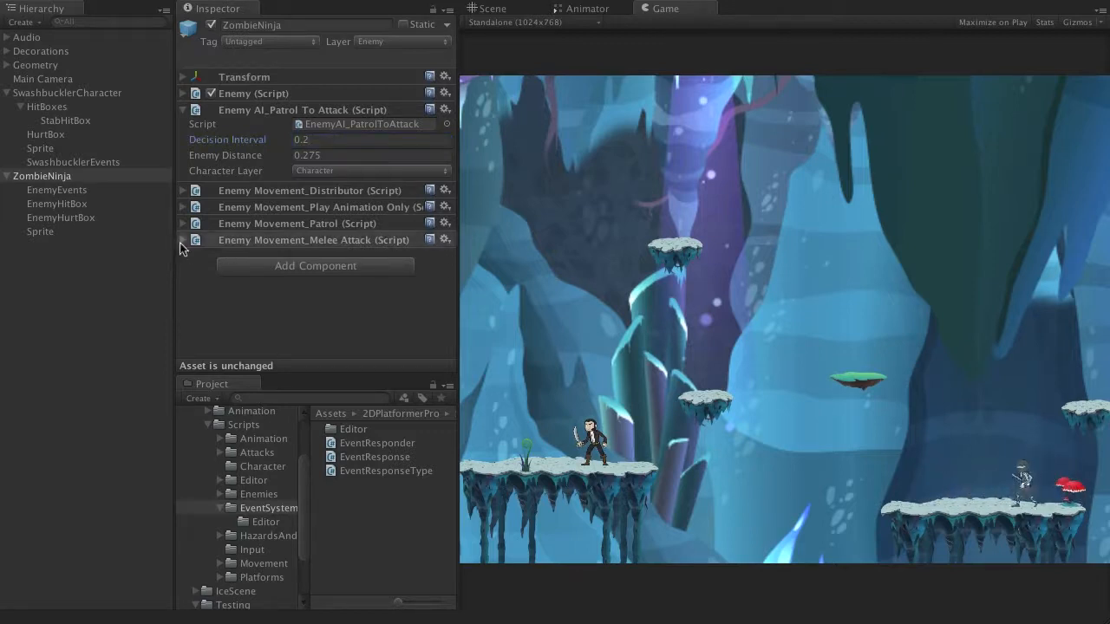
click(187, 275)
scroll(302, 265, down, 5)
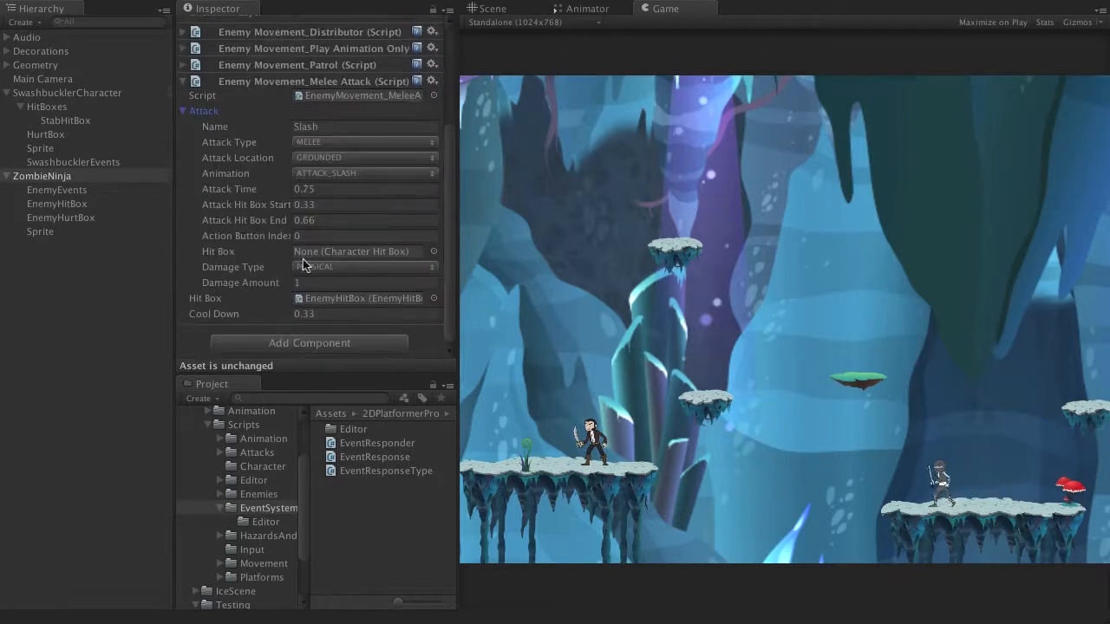
scroll(357, 304, up, 1)
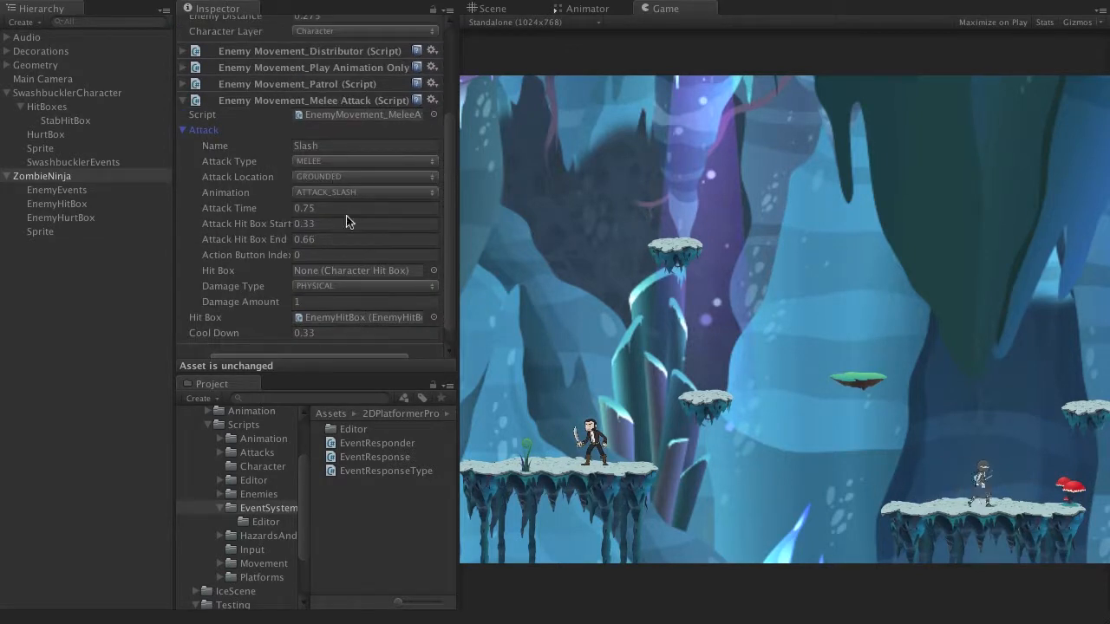
click(183, 131)
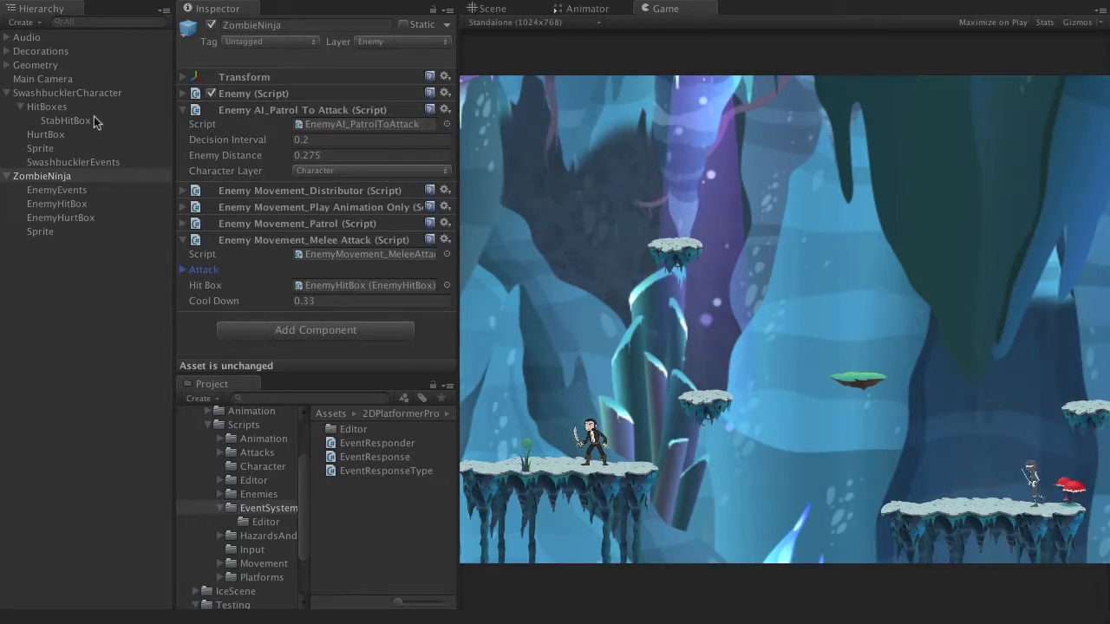
Step: Select SwashbucklerCharacter and jump it across the platforms to the zombie ninja's ledge in the running game
click(72, 92)
click(576, 388)
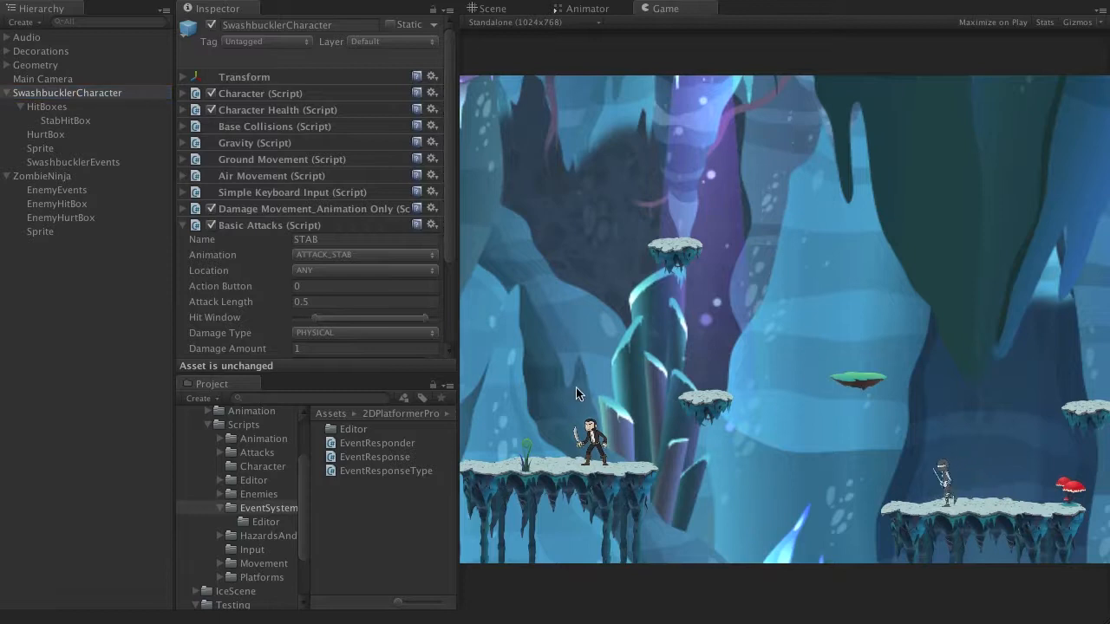
key(Left)
key(space)
key(Right)
key(space)
key(space)
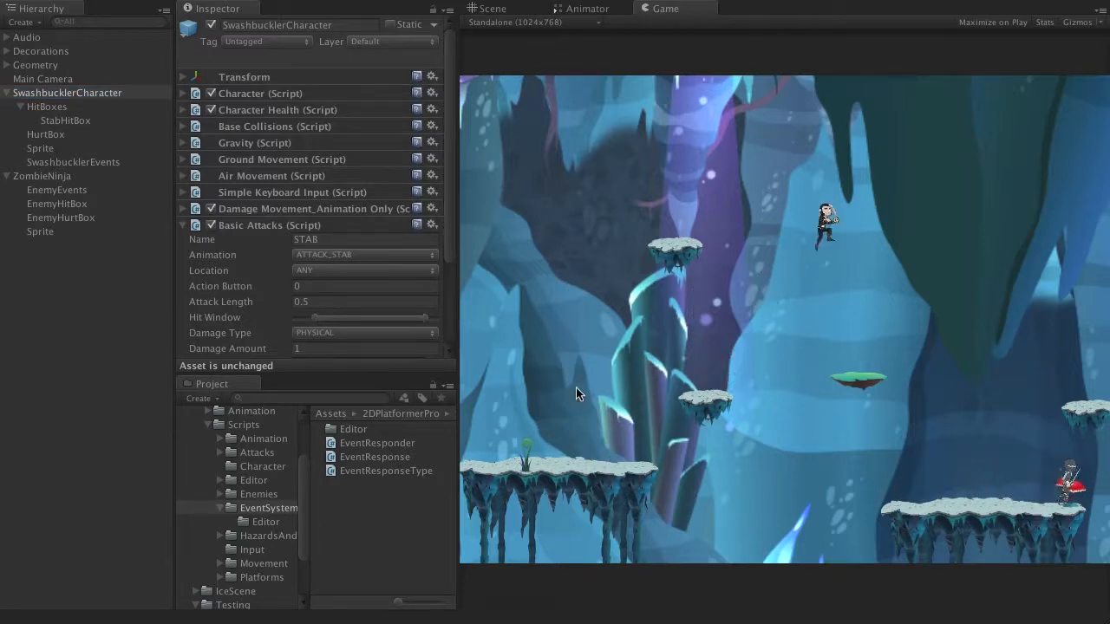
key(Return)
key(Right)
Step: Fight the zombie ninja on its ledge by dodging, jumping and stabbing to test the combat
key(Right)
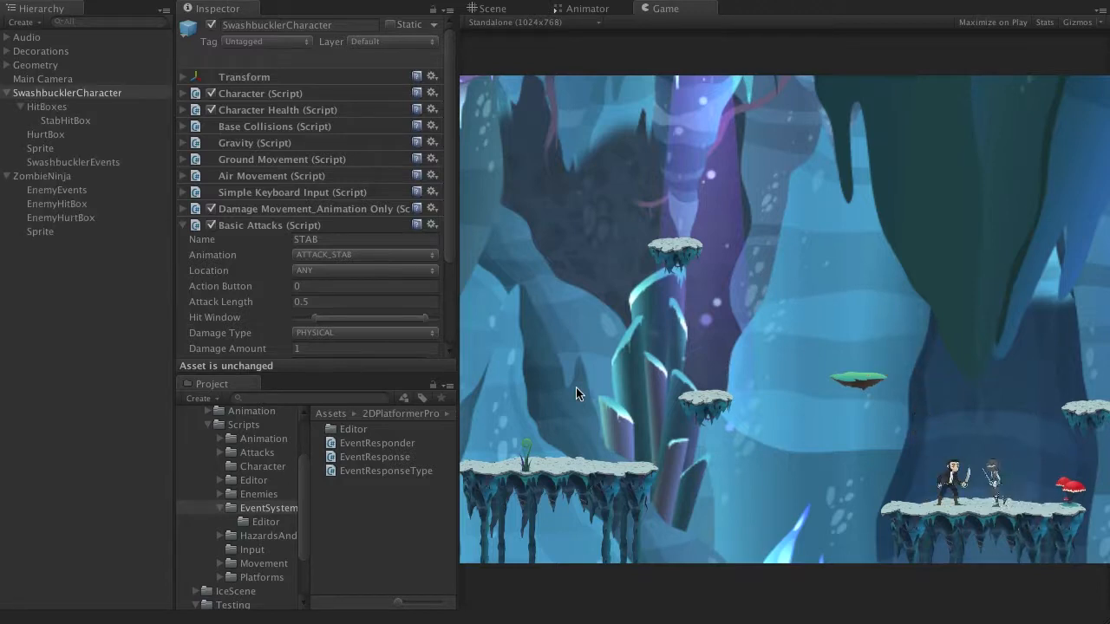
key(Left)
key(space)
key(Right)
key(Left)
key(Right)
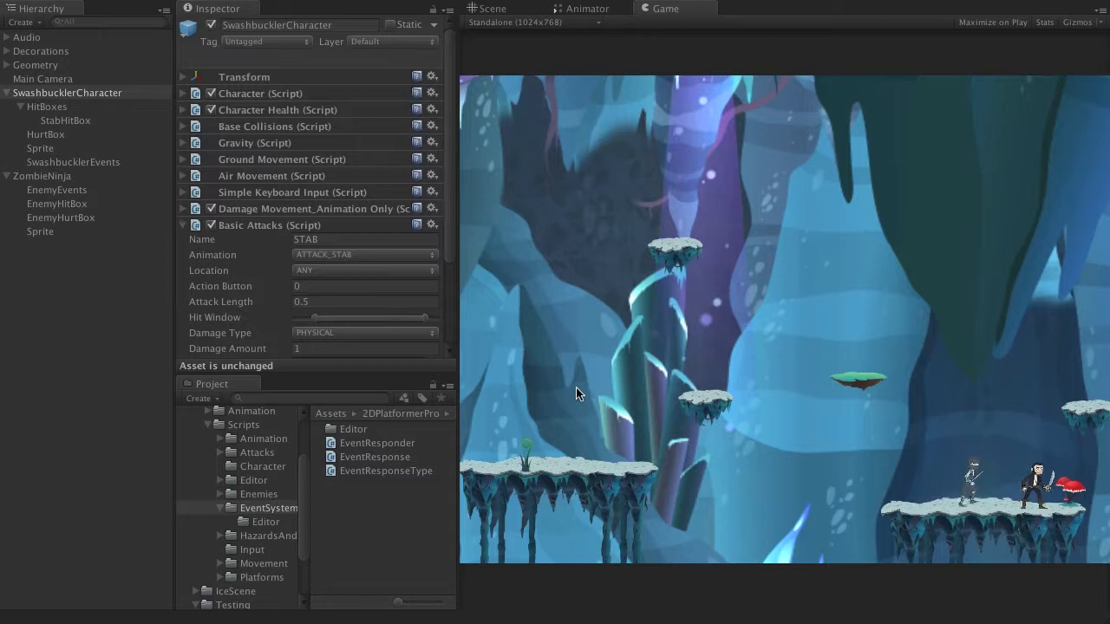
key(space)
key(Left)
key(Right)
key(Right)
key(Right)
key(Left)
key(space)
key(Left)
key(space)
key(Right)
key(Right)
key(Left)
key(x)
key(space)
key(Right)
key(space)
key(Left)
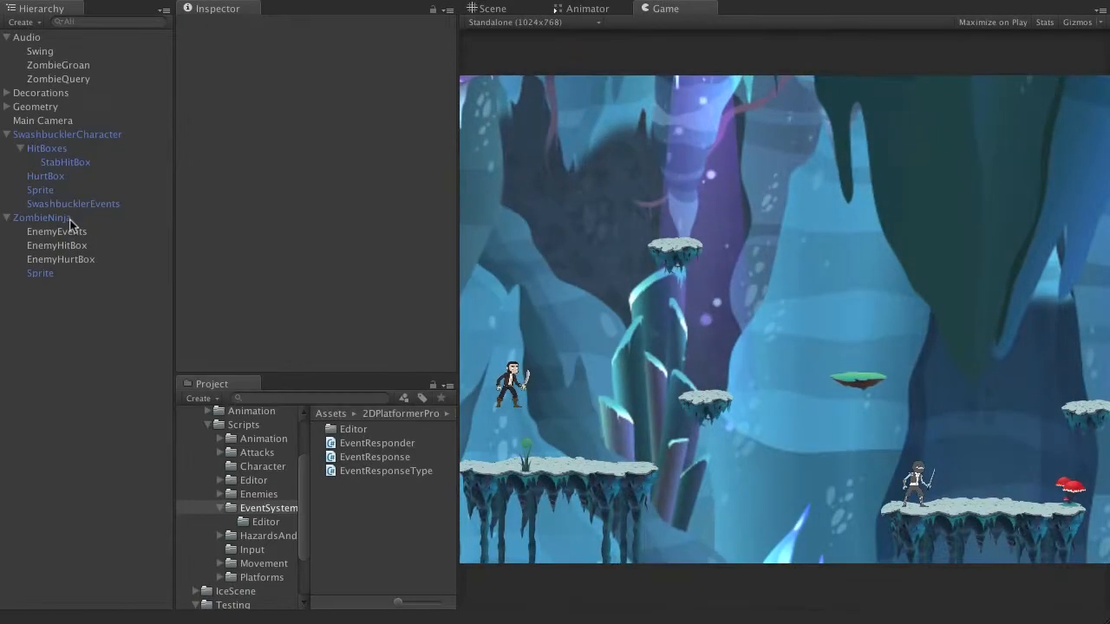
Step: Add an Event Responder to ZombieNinja's EnemyEvents object, with ZombieNinja as the sender and Died as the event
click(70, 220)
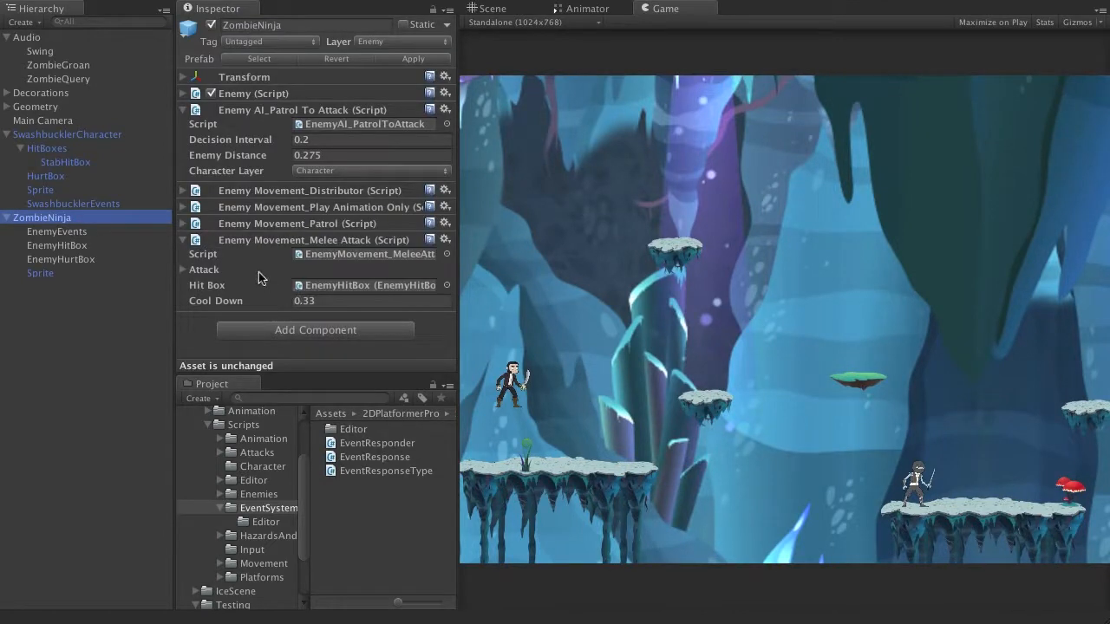
click(78, 260)
click(76, 232)
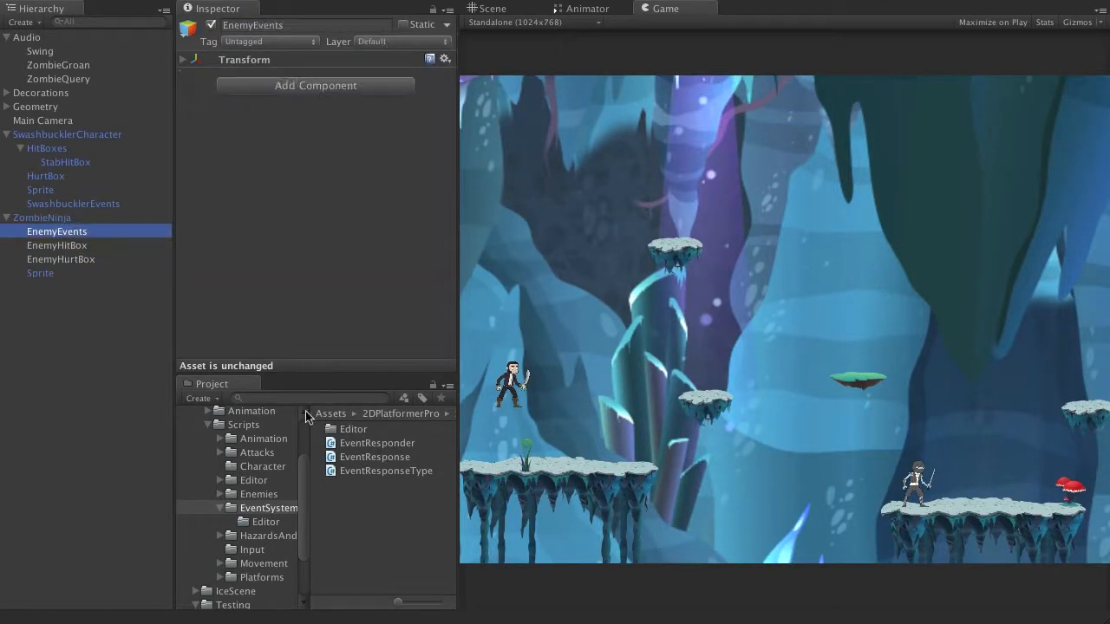
drag(379, 444, 321, 257)
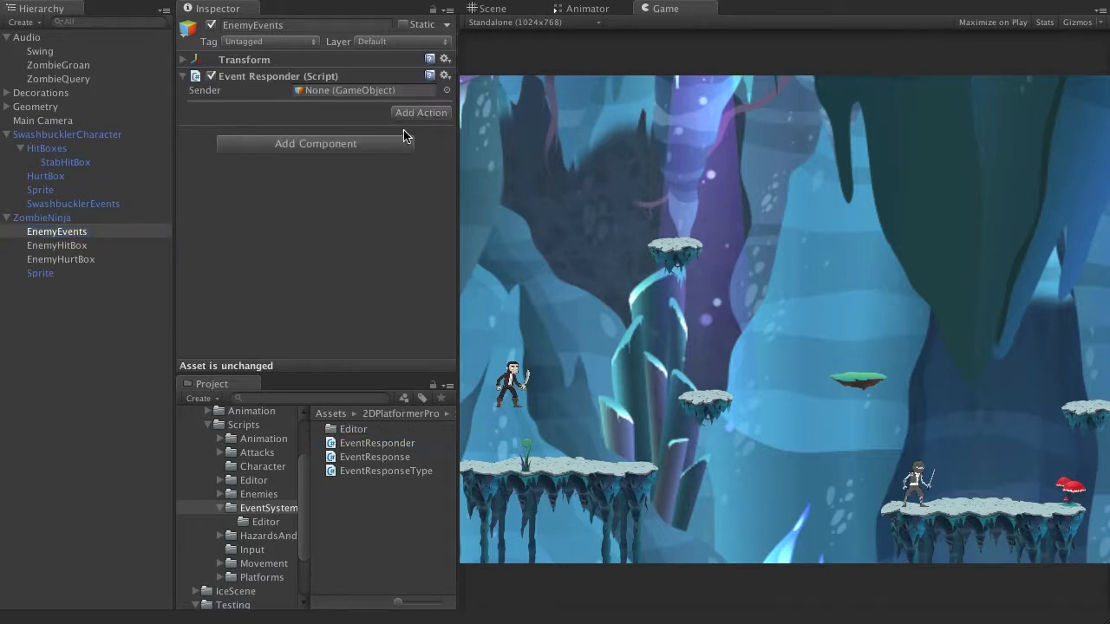
drag(115, 218, 356, 90)
click(319, 120)
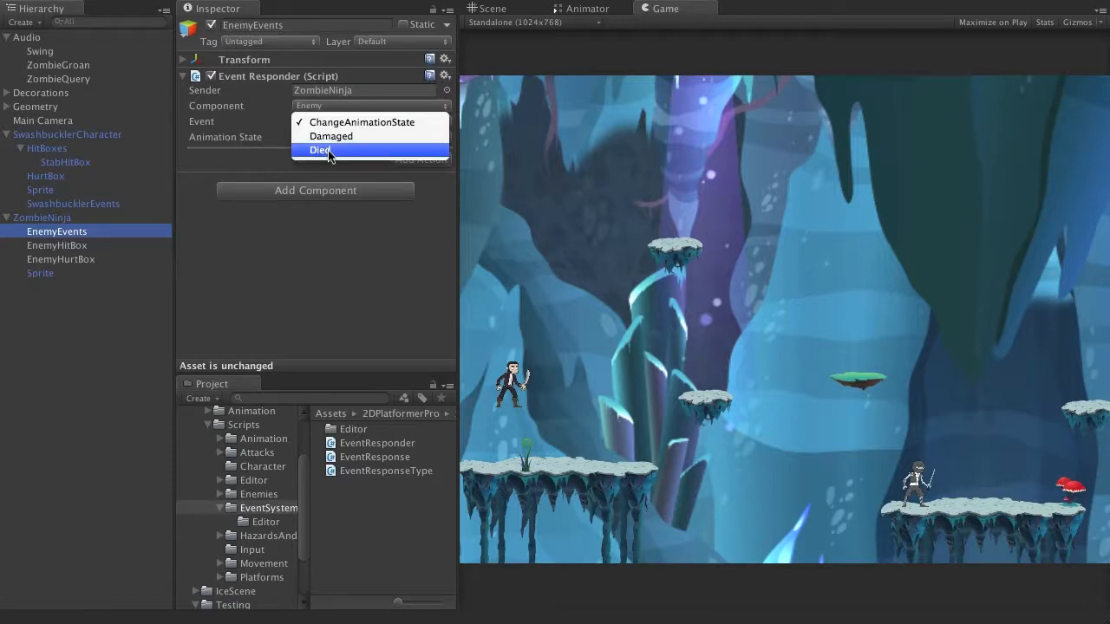
click(327, 149)
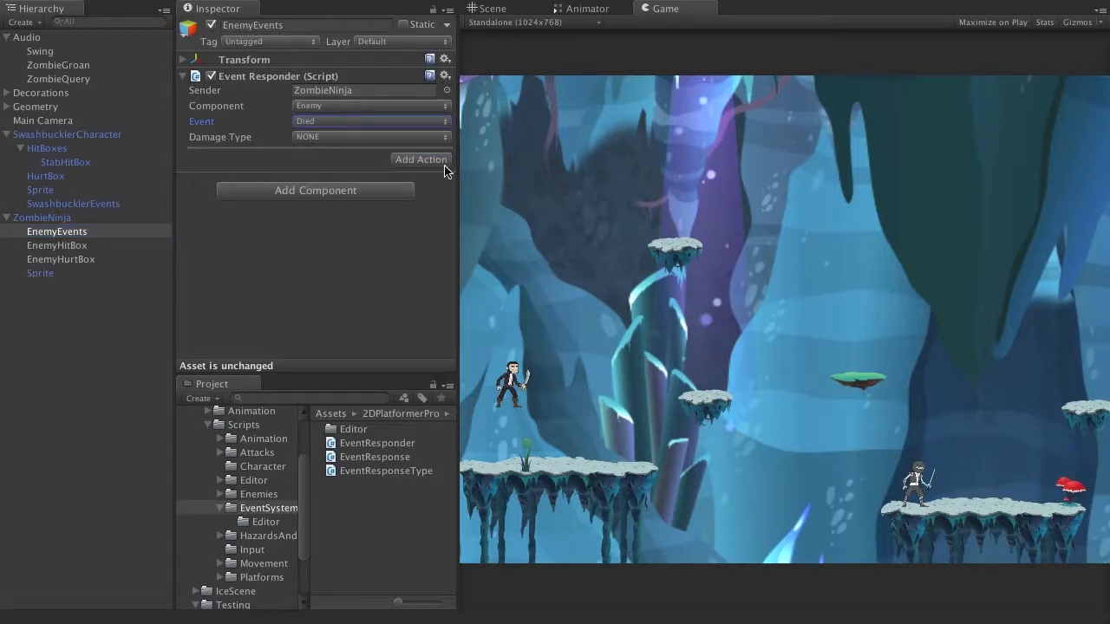
Step: Add a DEACTIVATE_GAMEOBJECT action targeting ZombieNinja to the Died responder, with an action delay of 4
click(425, 161)
click(339, 163)
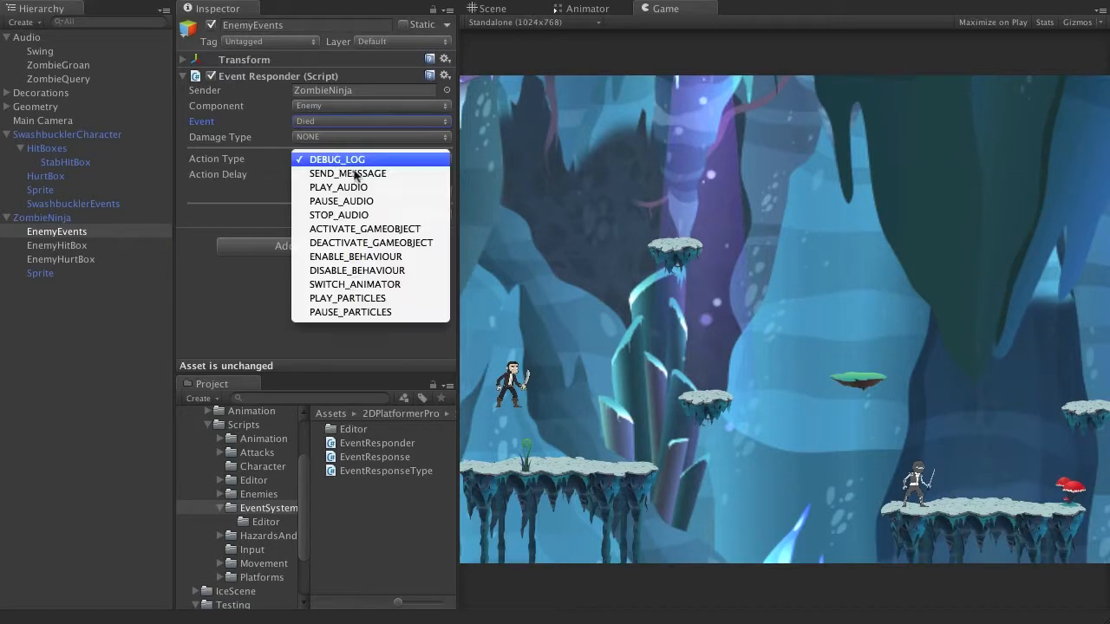
click(372, 243)
drag(82, 216, 334, 189)
click(238, 172)
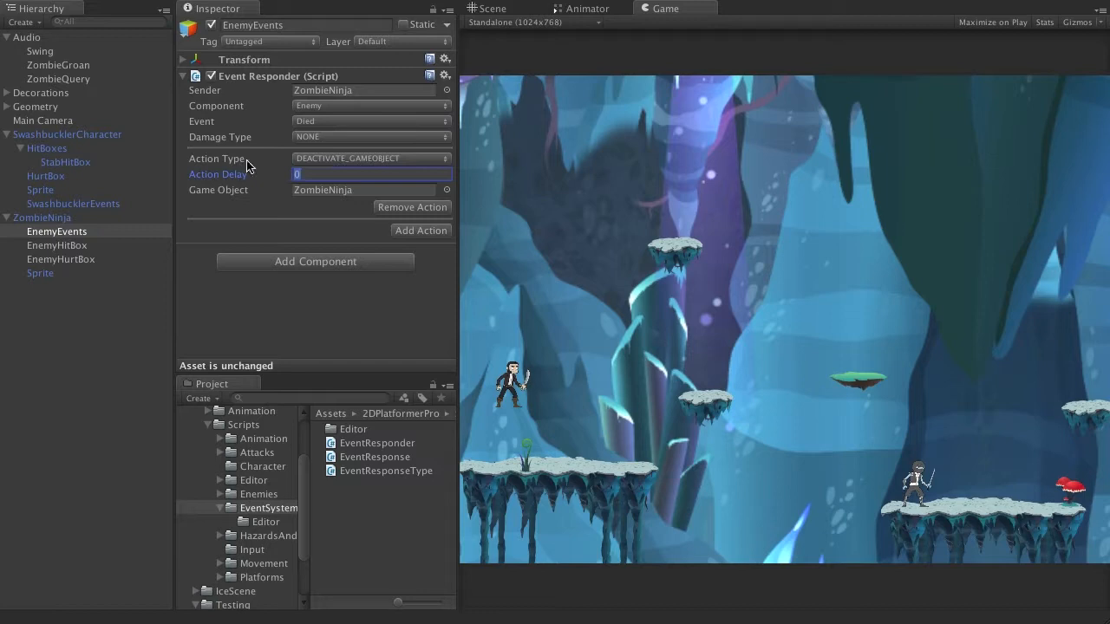
text(4)
click(388, 339)
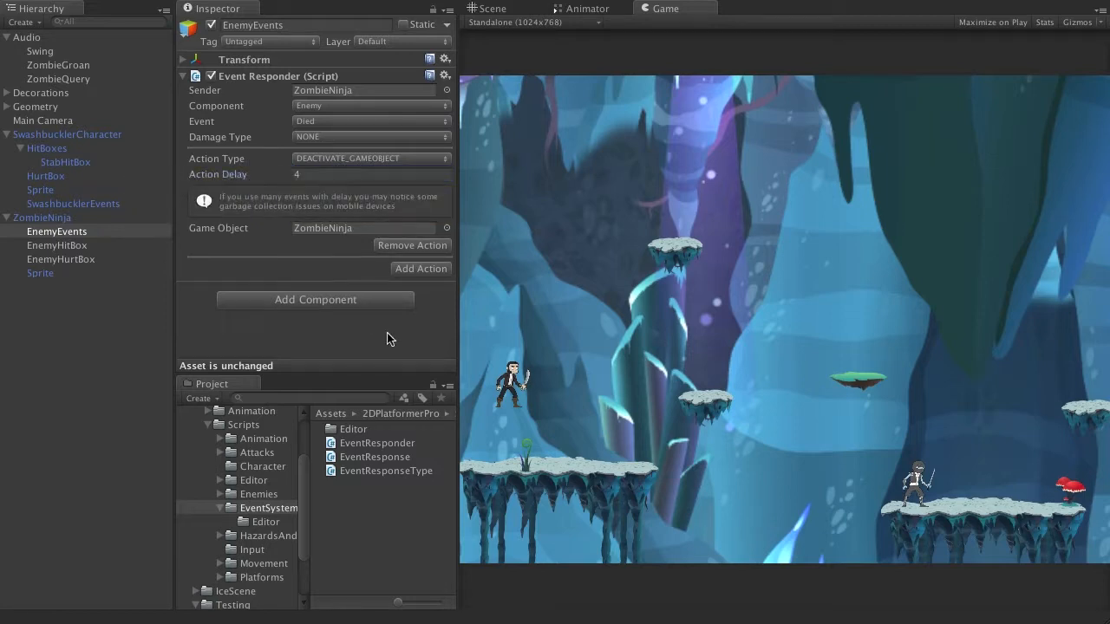
Step: Add a PLAY_AUDIO action to the Died responder with ZombieGroan as its audio source
click(418, 271)
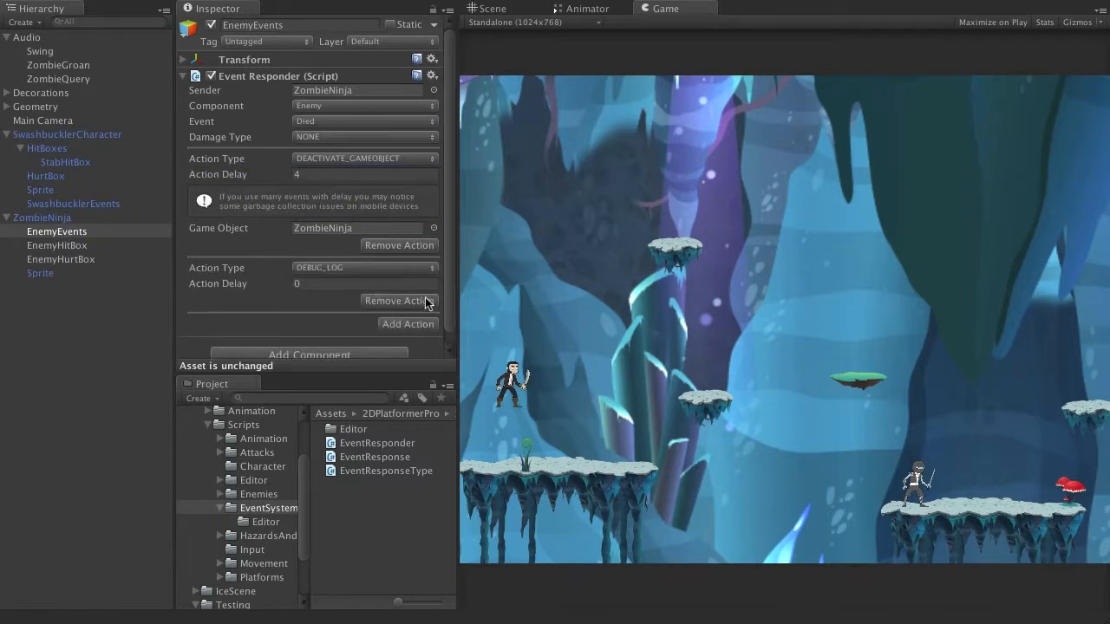
scroll(344, 226, down, 1)
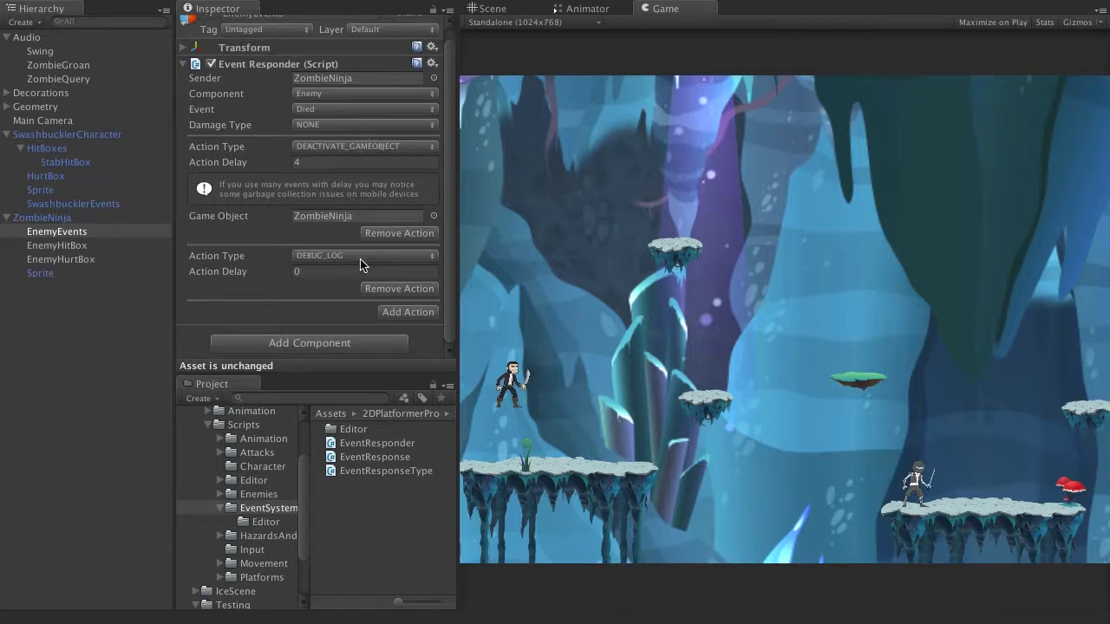
click(360, 256)
click(342, 285)
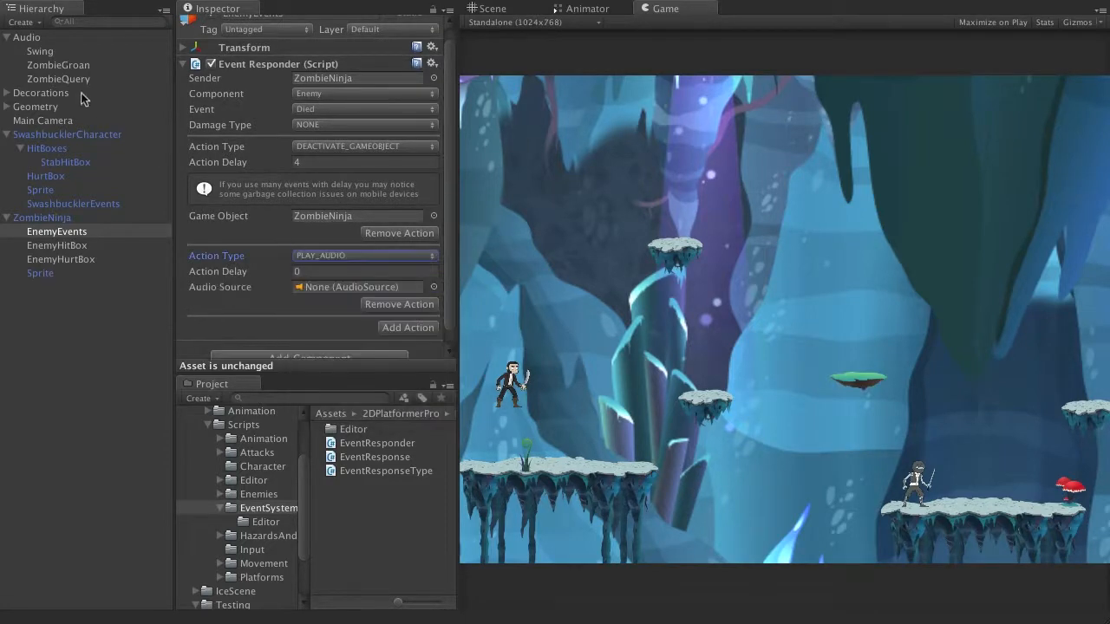
drag(61, 67, 322, 289)
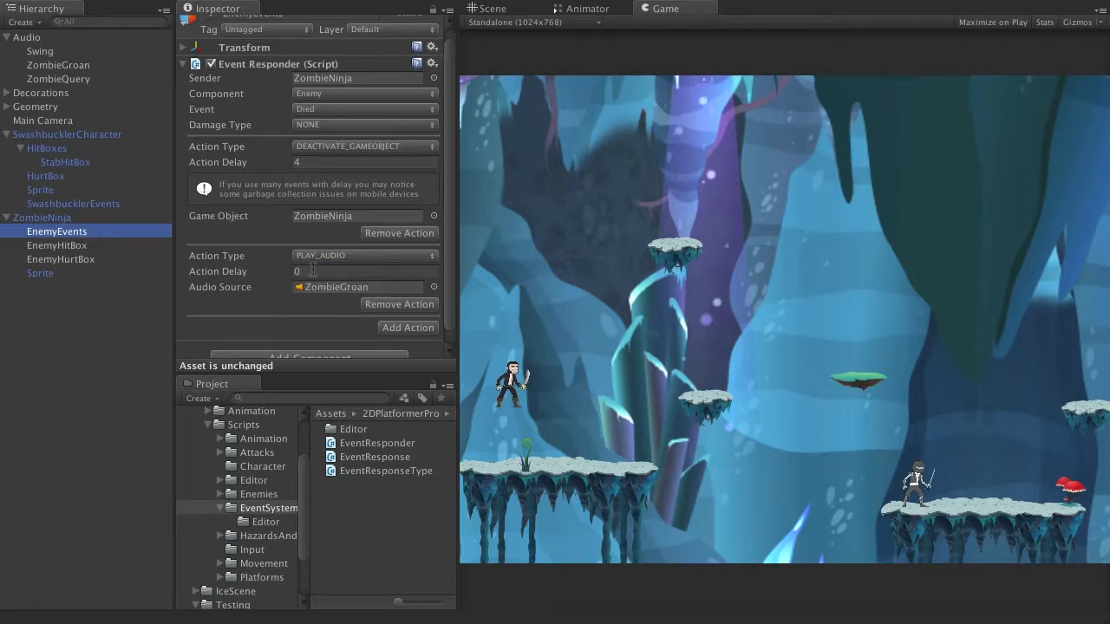
Step: Add a second Event Responder to EnemyEvents, with ZombieNinja as the sender and Damaged as the event
scroll(387, 308, down, 1)
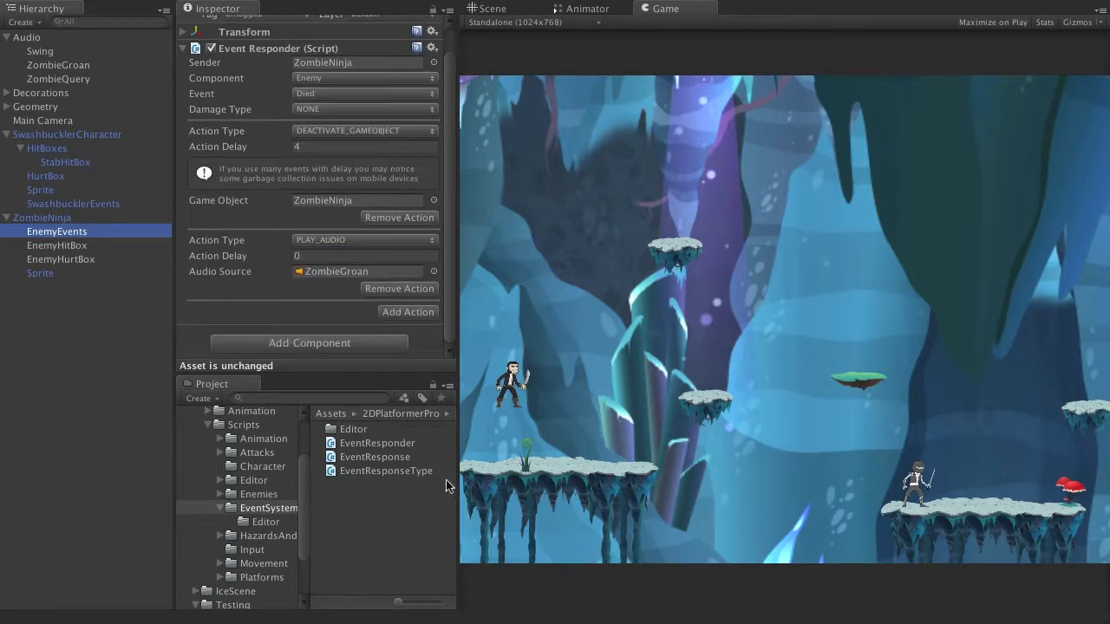
drag(400, 449, 356, 290)
scroll(353, 236, down, 3)
click(334, 277)
click(332, 288)
click(348, 288)
click(277, 297)
Step: Give the Damaged responder on EnemyEvents a PLAY_AUDIO action with ZombieQuery as its audio source
click(403, 311)
scroll(330, 256, down, 1)
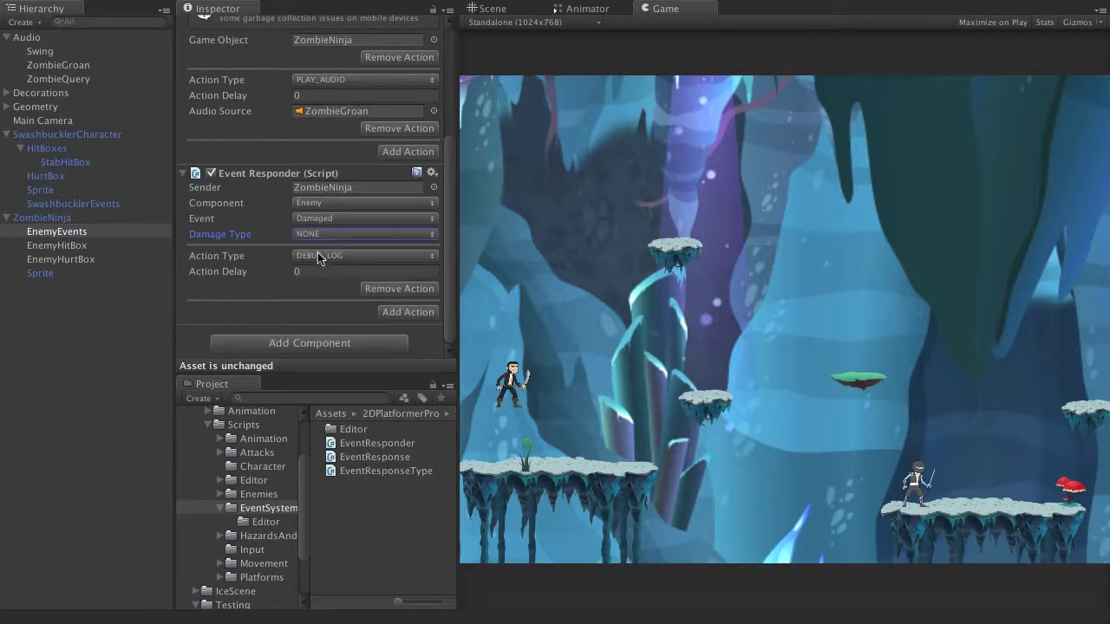
click(317, 256)
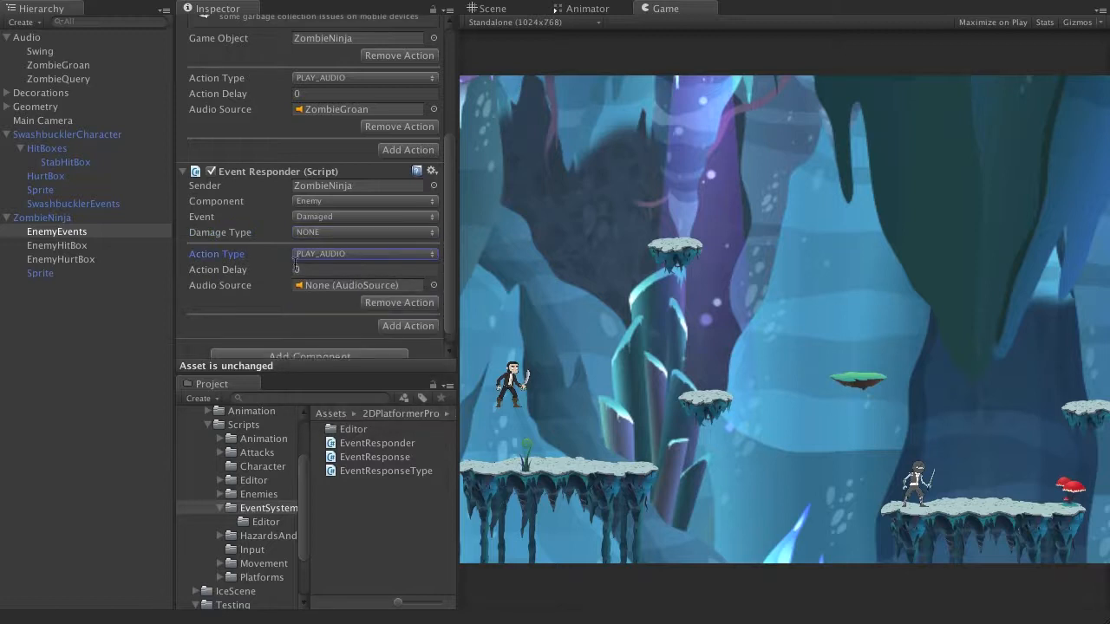
scroll(357, 286, down, 1)
drag(58, 78, 373, 272)
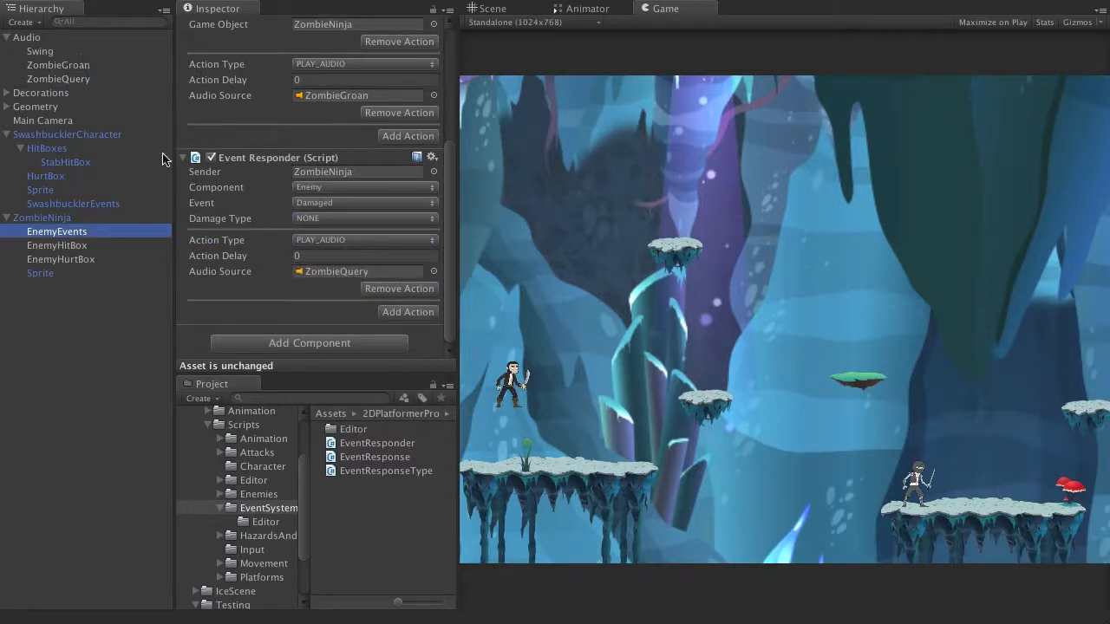
Step: Review the component, event and animation state options of the SwashbucklerEvents responder, leaving ATTACK_STAB selected as the animation state
click(83, 135)
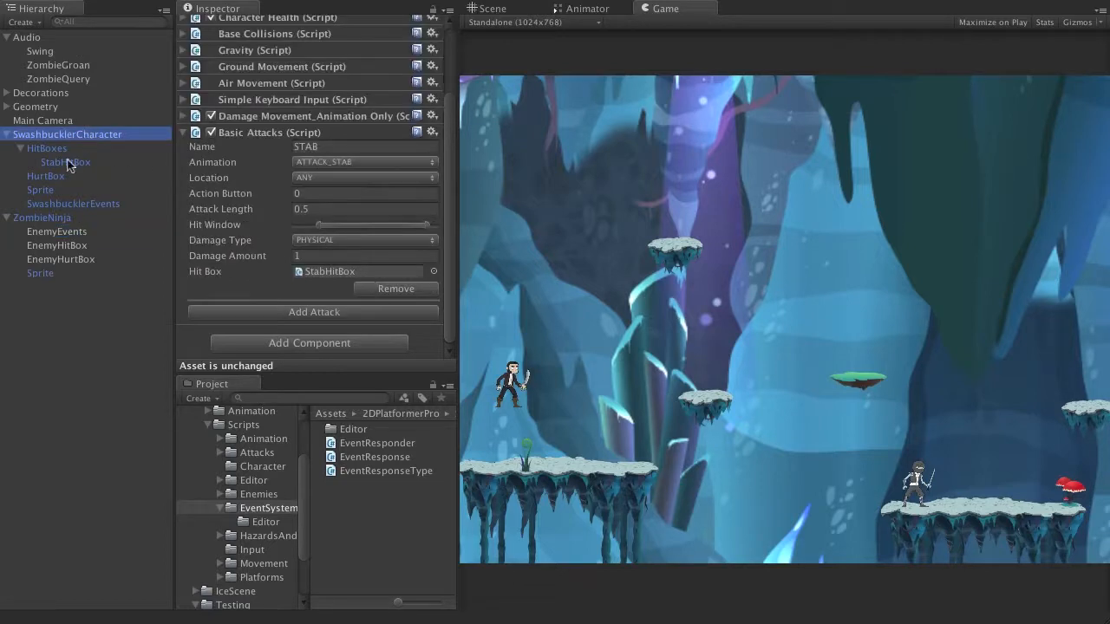
click(71, 204)
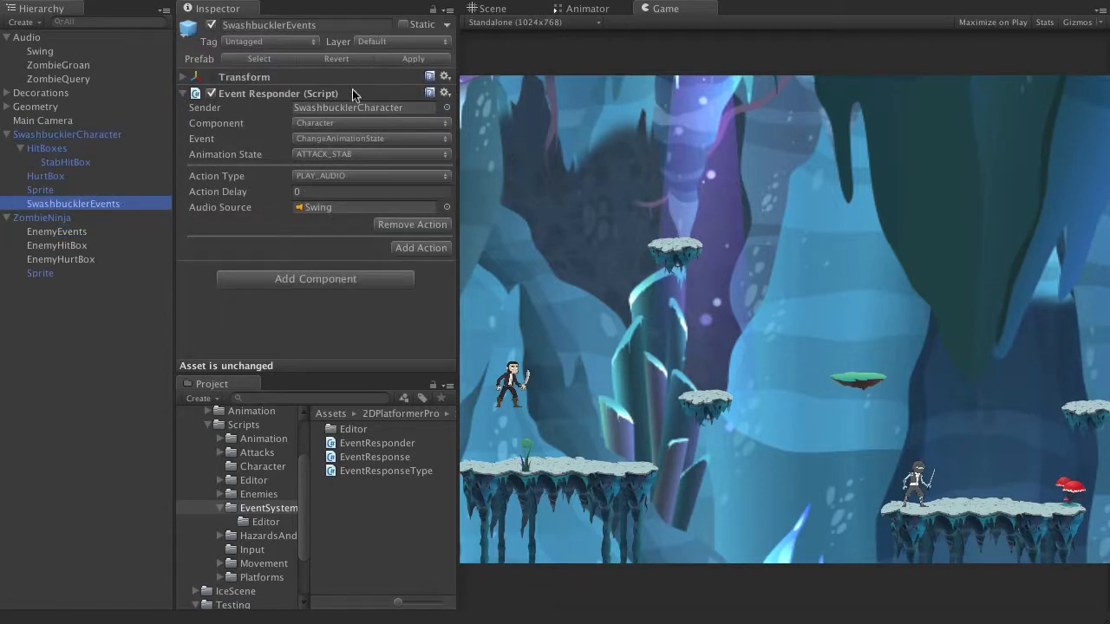
click(329, 124)
click(329, 132)
click(329, 139)
click(339, 140)
click(328, 155)
click(327, 153)
click(326, 154)
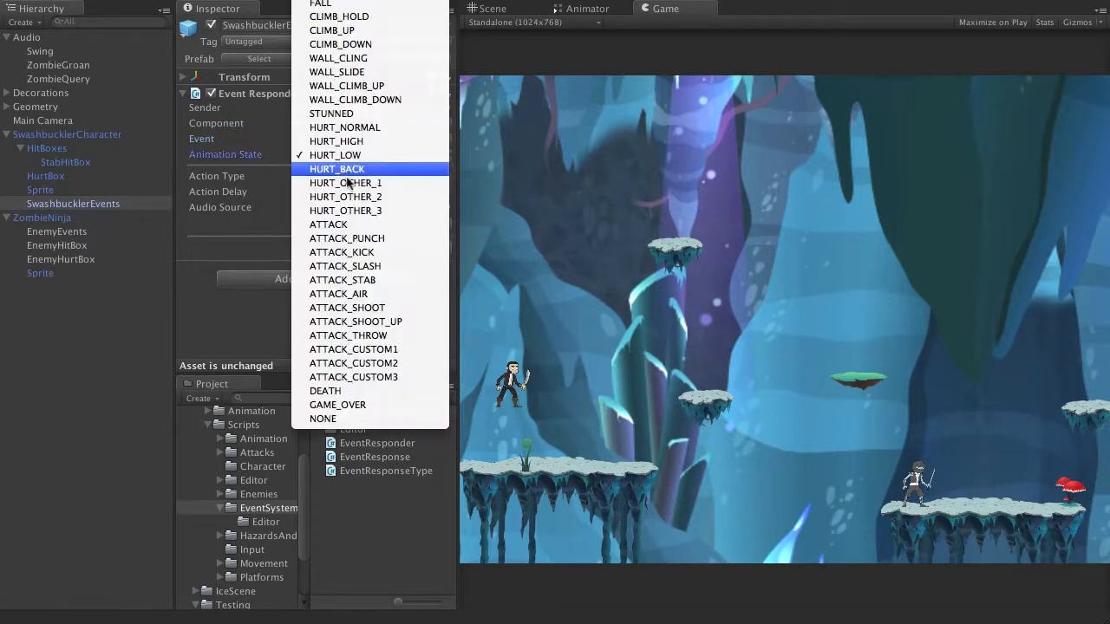
click(369, 280)
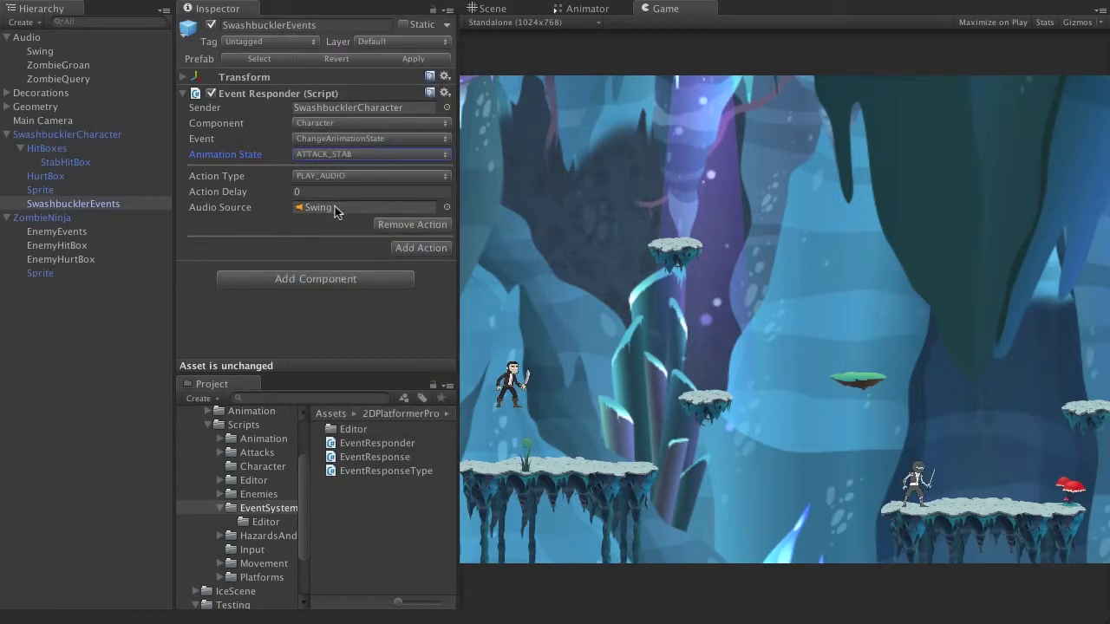
Step: Start a playtest and move the swashbuckler across the platforms towards the ZombieNinja, testing stabs and jumps along the way
click(521, 1)
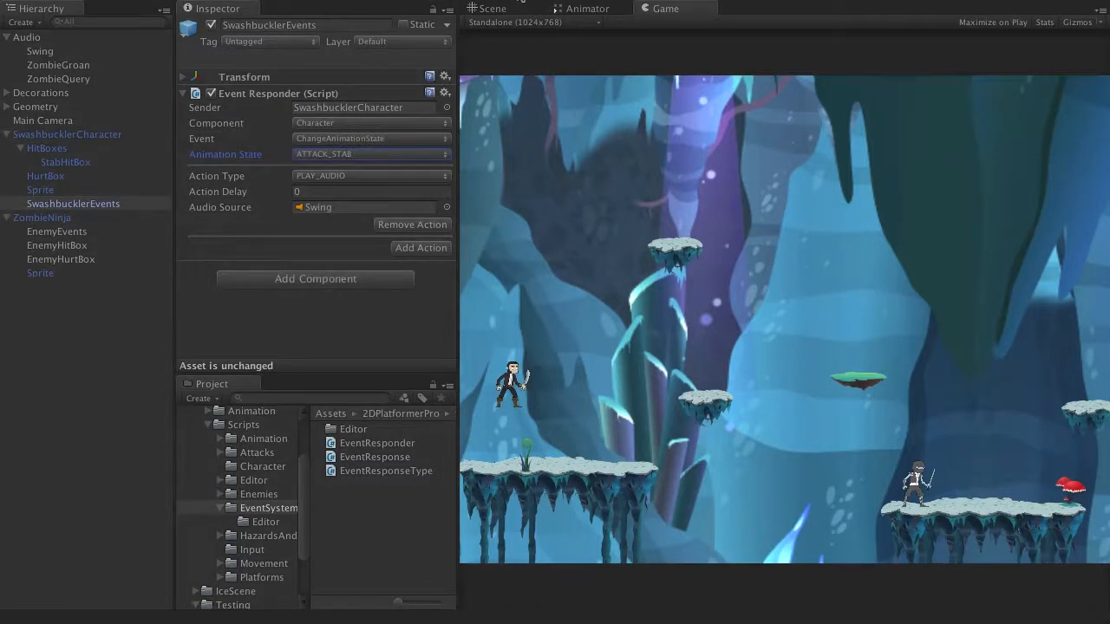
key(Right)
key(x)
key(x)
key(x)
key(space)
key(Right)
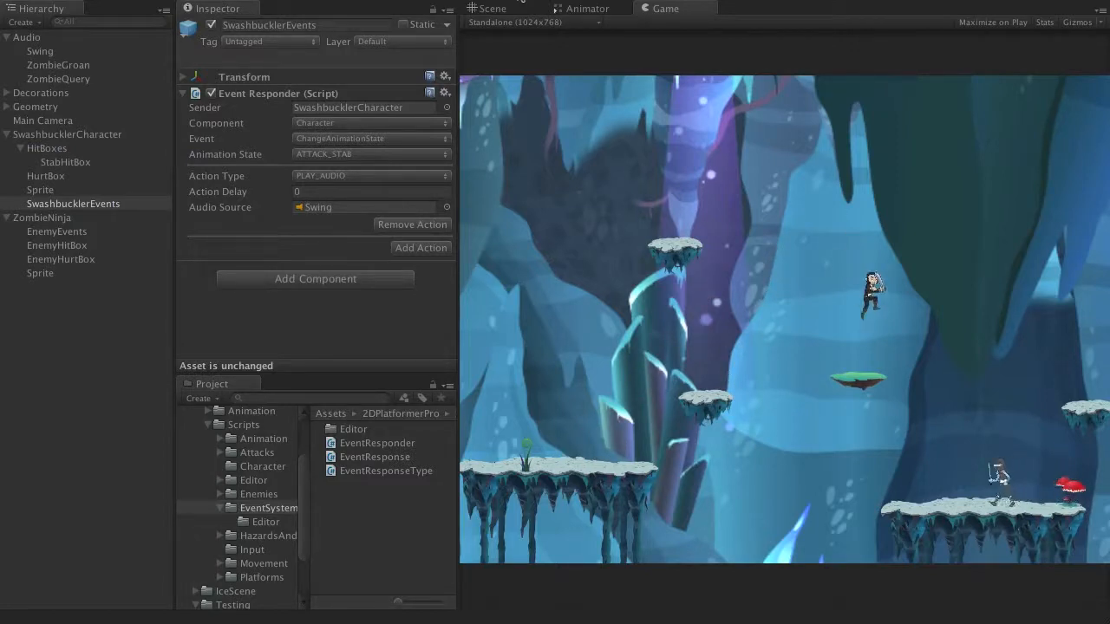
key(x)
key(space)
key(Right)
Step: Fight the ZombieNinja with stabs until it dies, wait for its body to be deactivated, and stop the playtest
key(Left)
key(x)
key(Right)
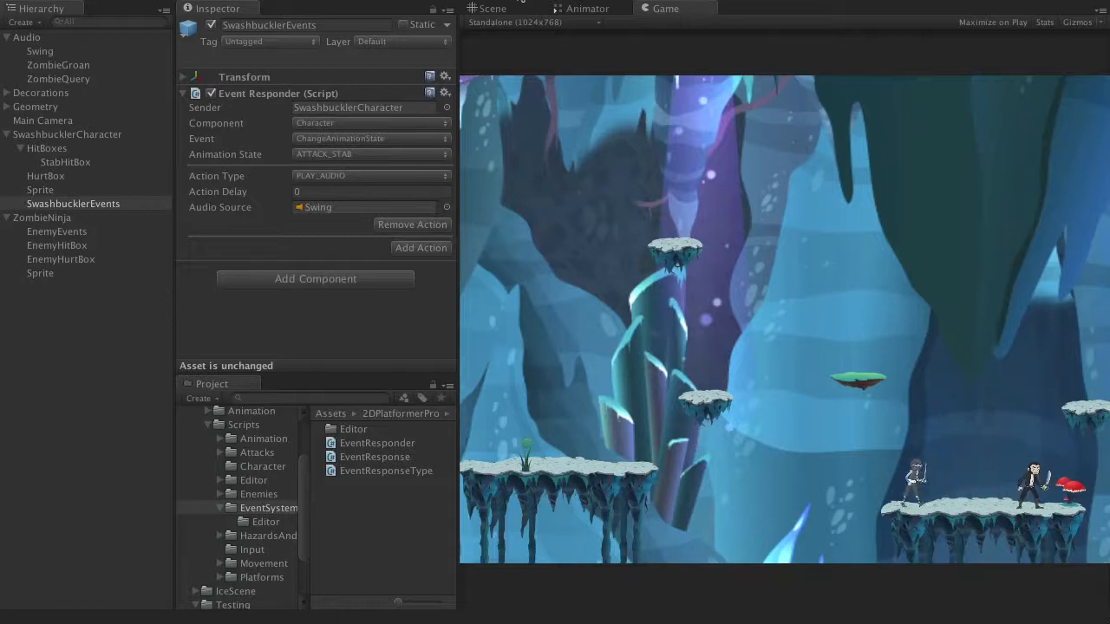
key(space)
key(Left)
key(Right)
key(x)
key(Left)
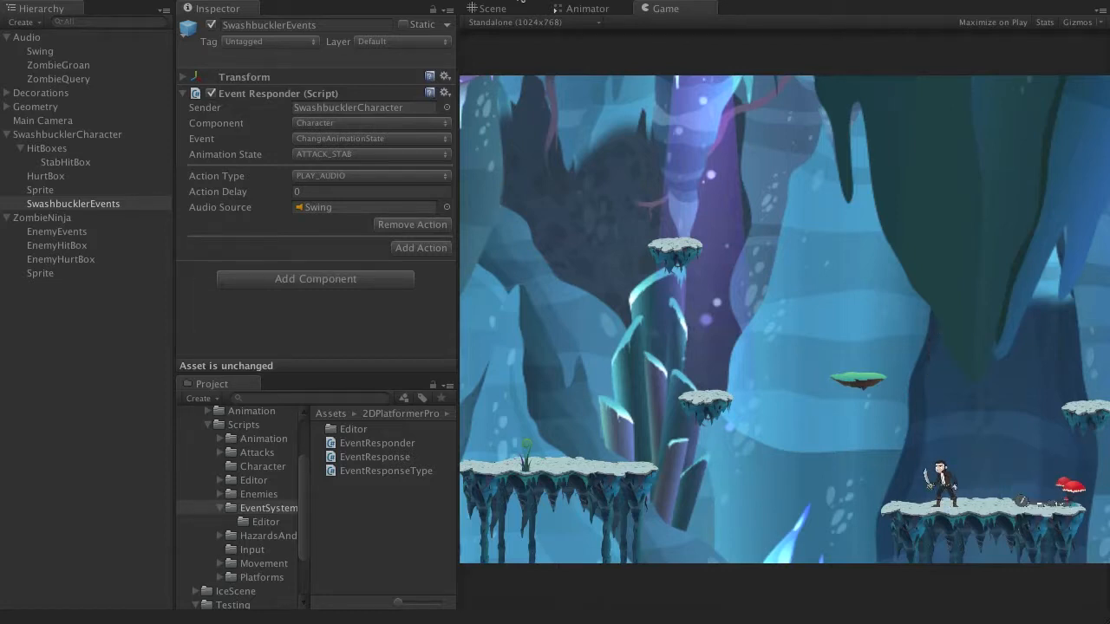
key(Right)
key(space)
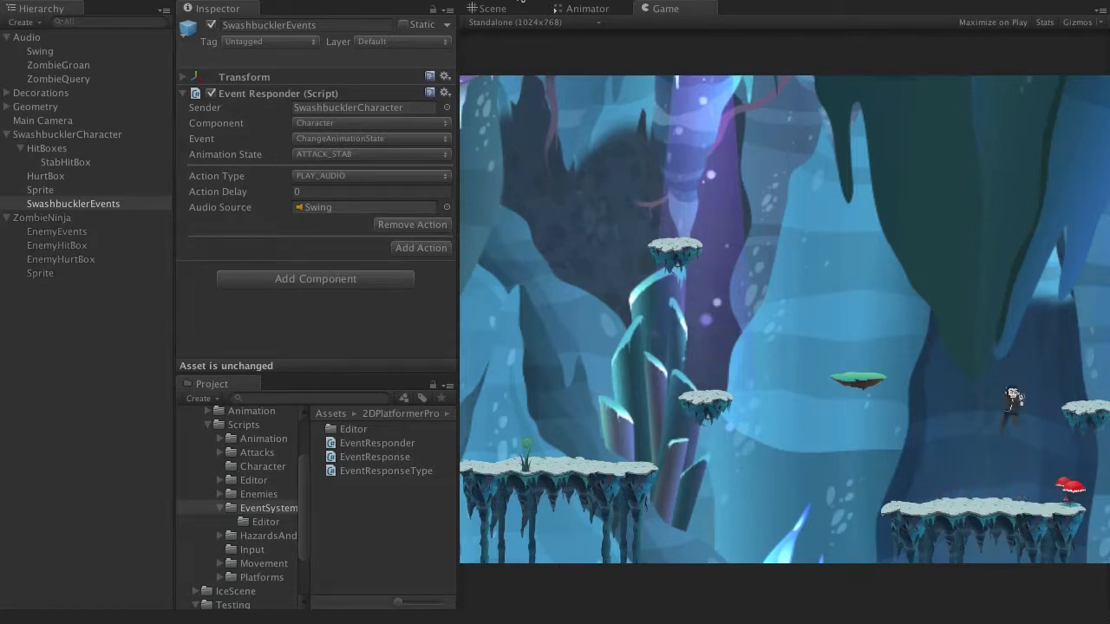
key(Left)
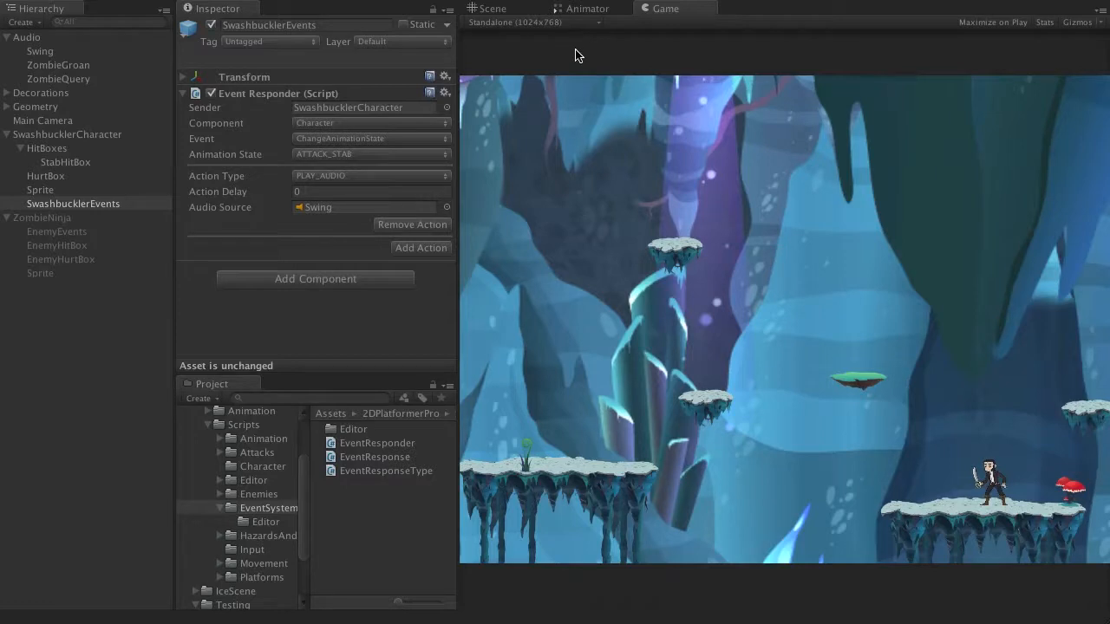
click(528, 0)
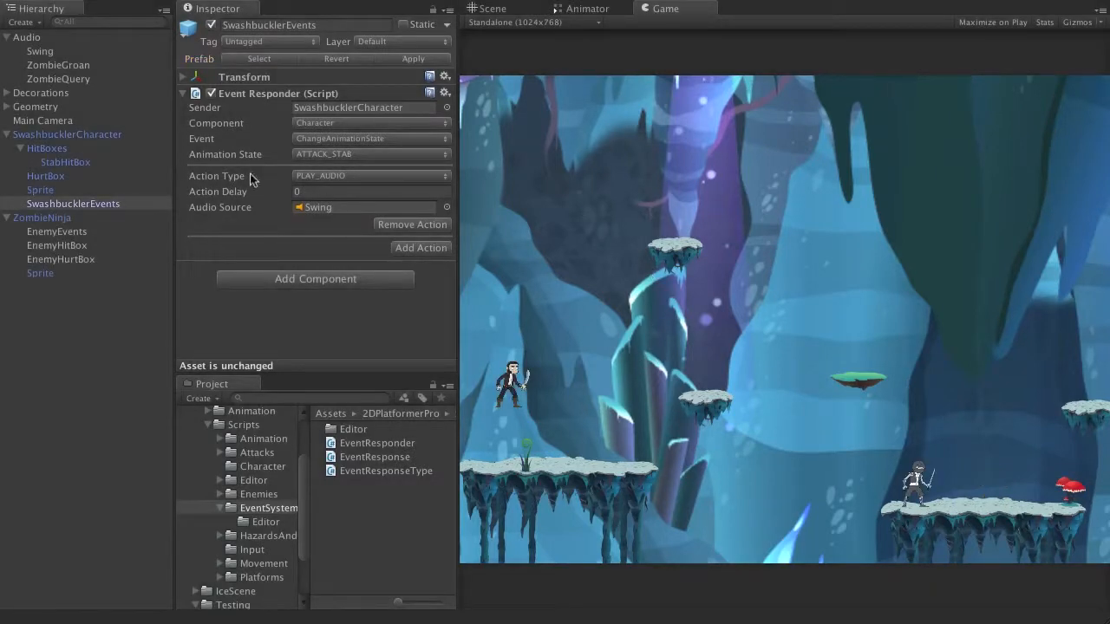
Step: Add a second attack named KICK to SwashbucklerCharacter's Basic Attacks, using the ATTACK_KICK animation
click(98, 136)
scroll(313, 186, down, 3)
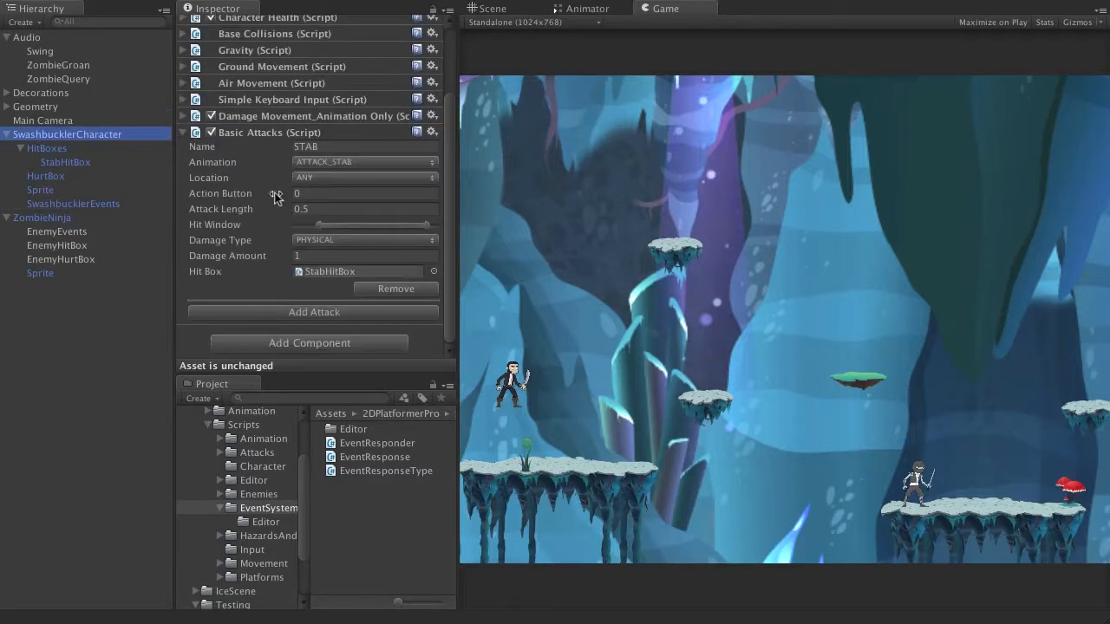
click(321, 313)
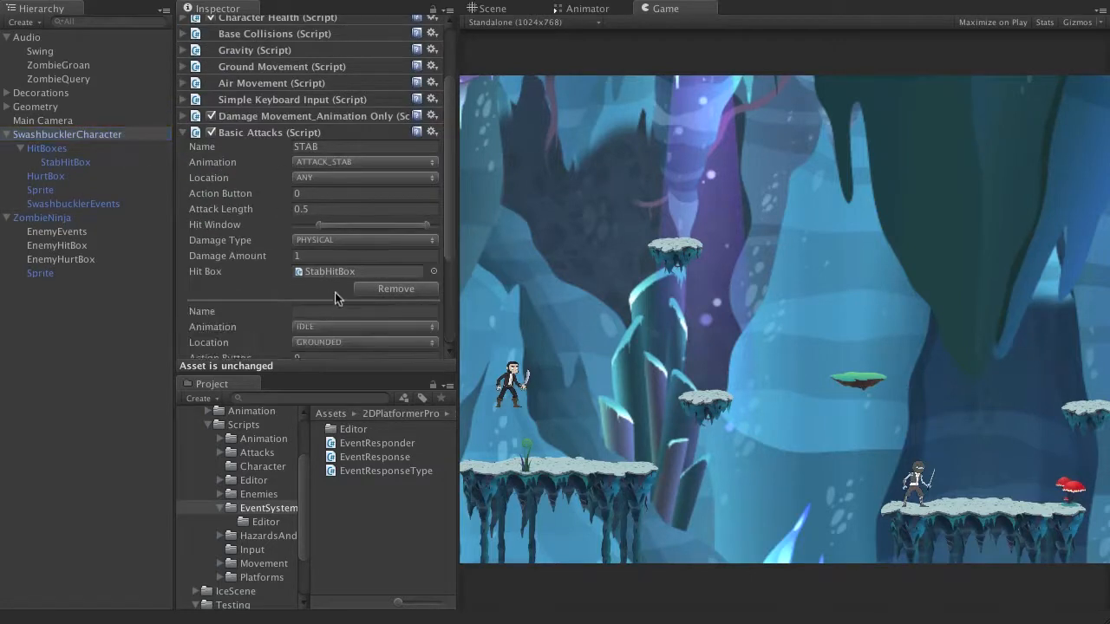
scroll(333, 290, down, 1)
click(328, 299)
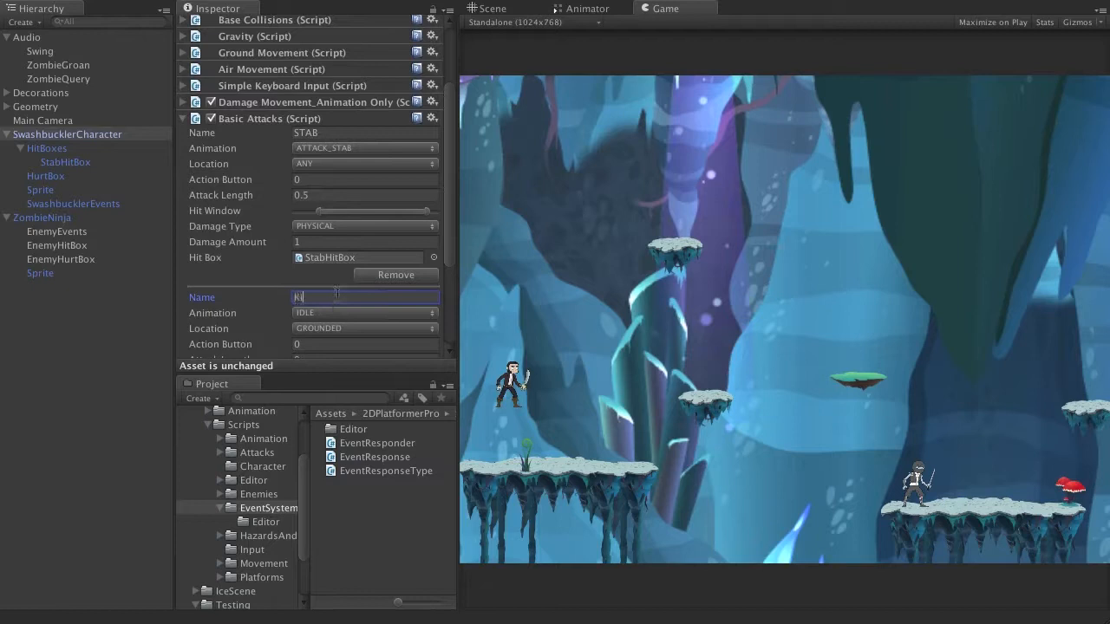
scroll(338, 287, down, 3)
click(347, 243)
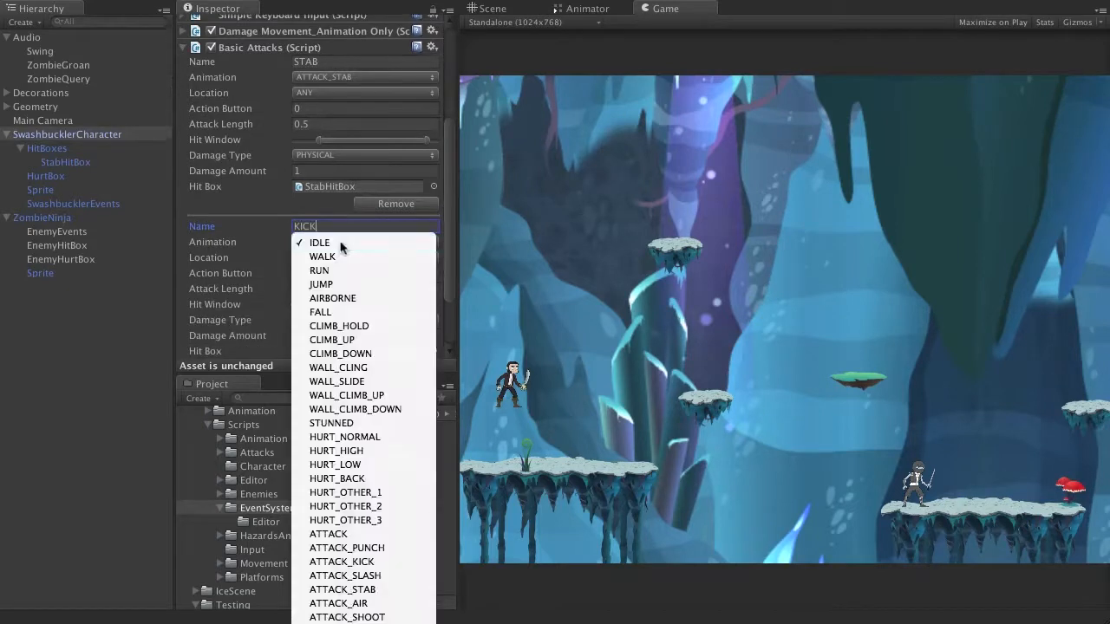
click(356, 561)
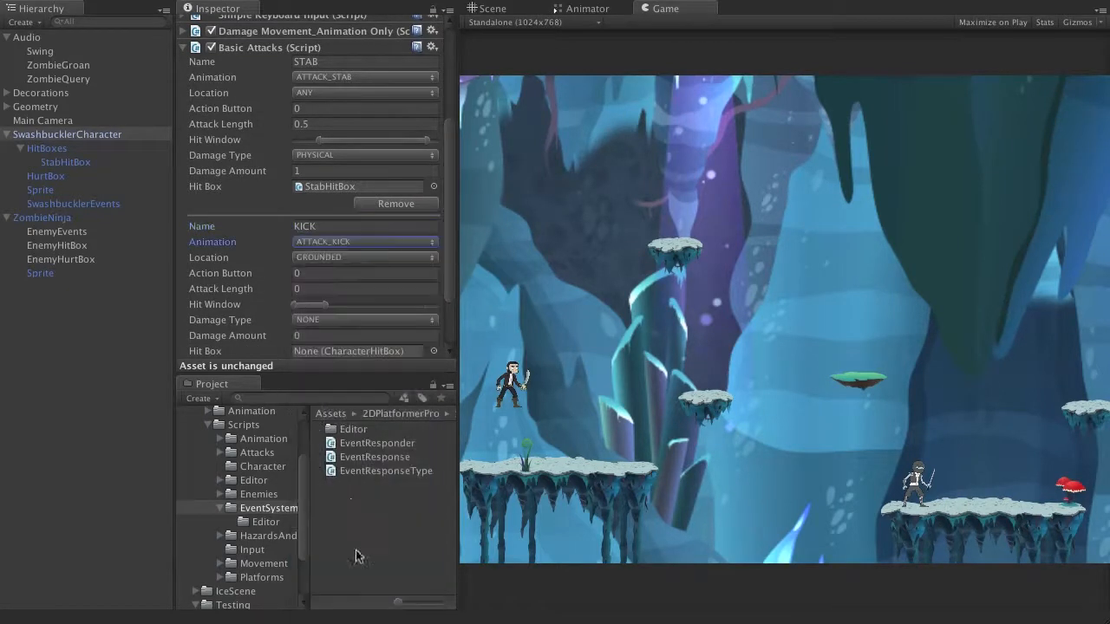
Step: Keep the KICK attack's location as GROUNDED and set its action button to 1 and attack length to 0.75
scroll(355, 237, down, 3)
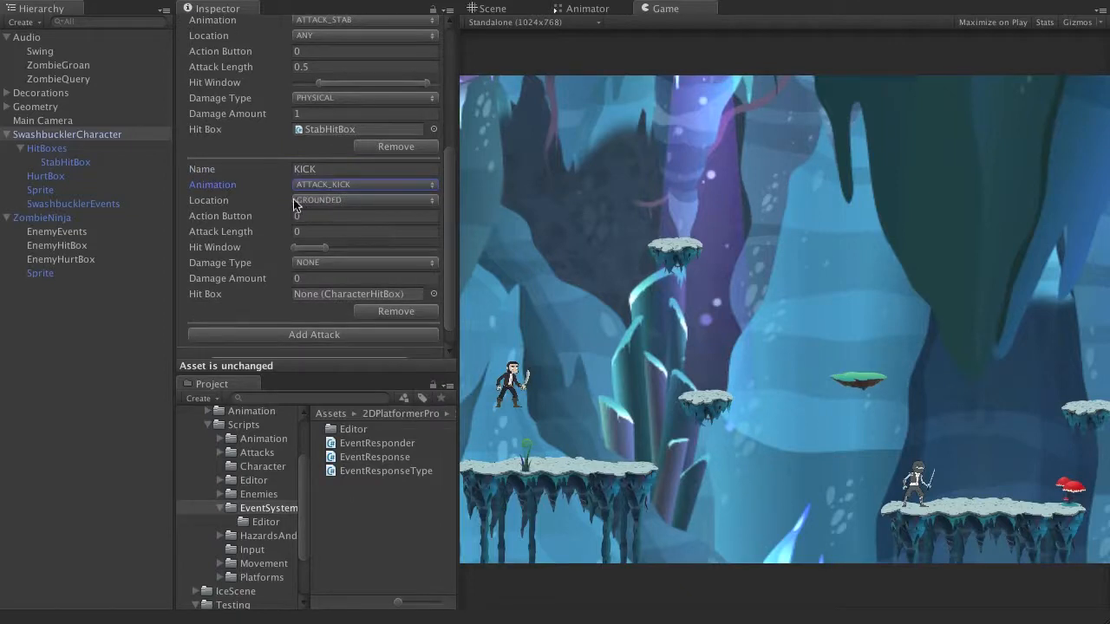
click(337, 198)
click(340, 200)
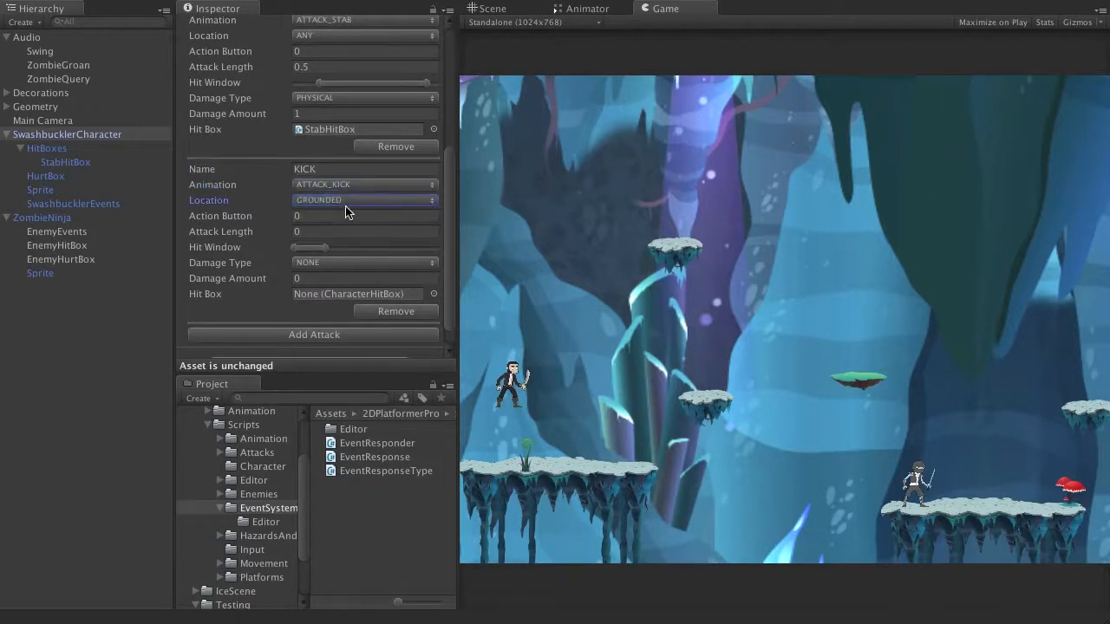
click(345, 216)
text(1)
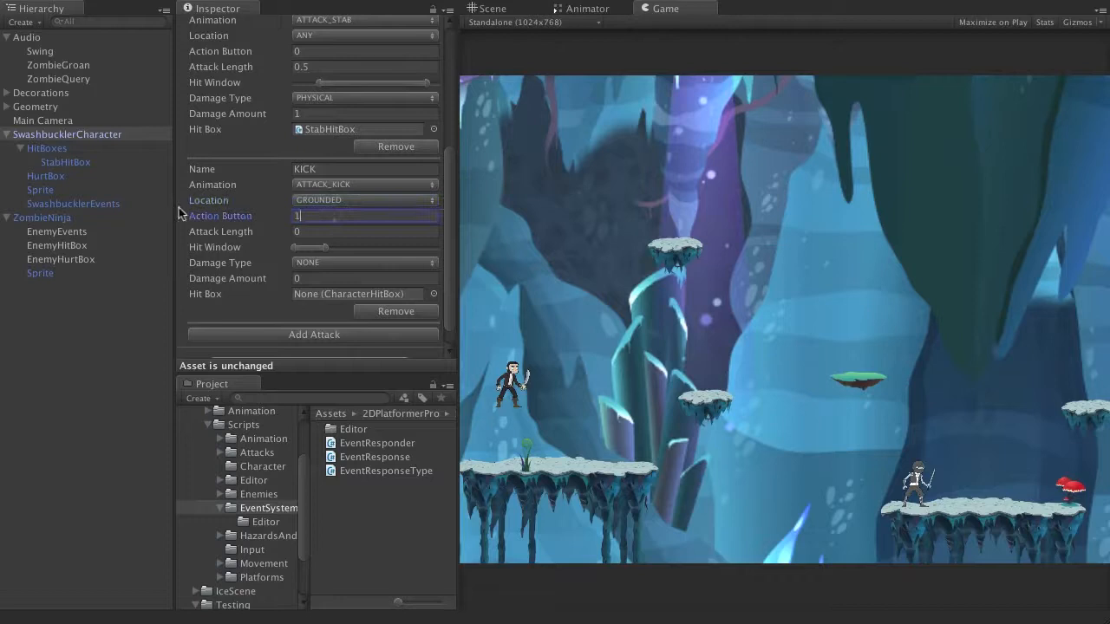
key(Tab)
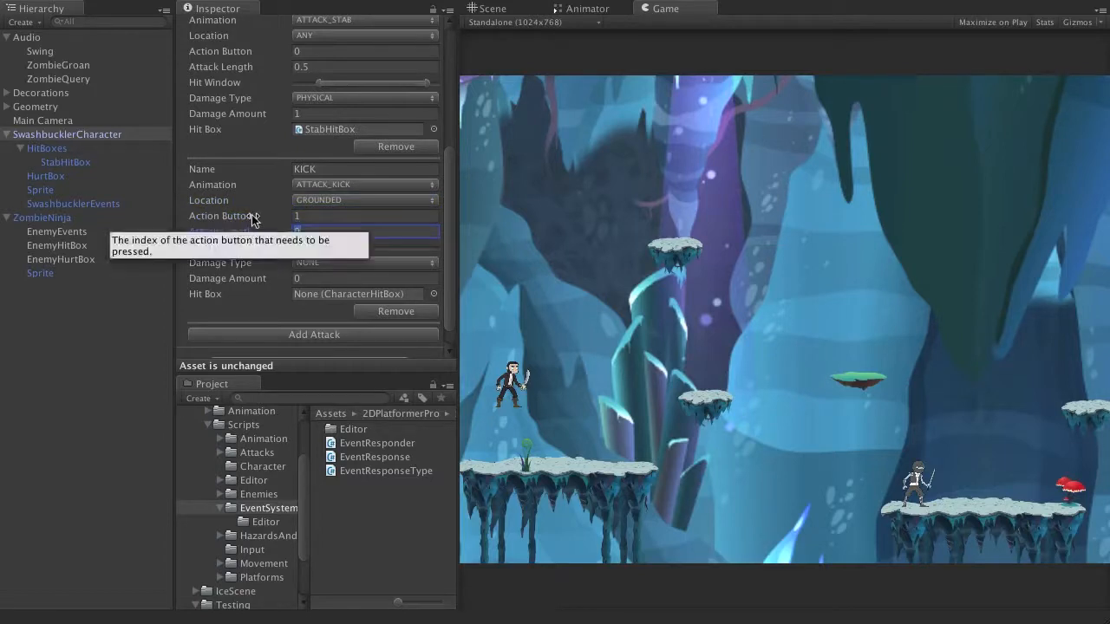
text(0.75)
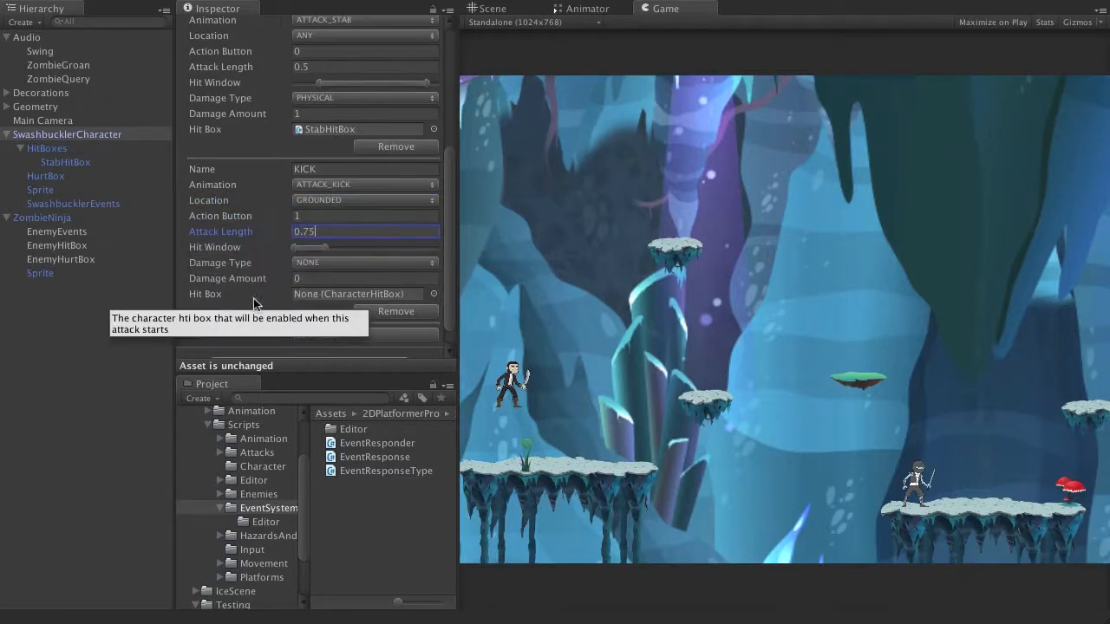
Step: Widen the KICK attack's hit window to span most of the attack, and set its damage to PHYSICAL with an amount of 1
drag(326, 246, 419, 252)
drag(316, 248, 310, 247)
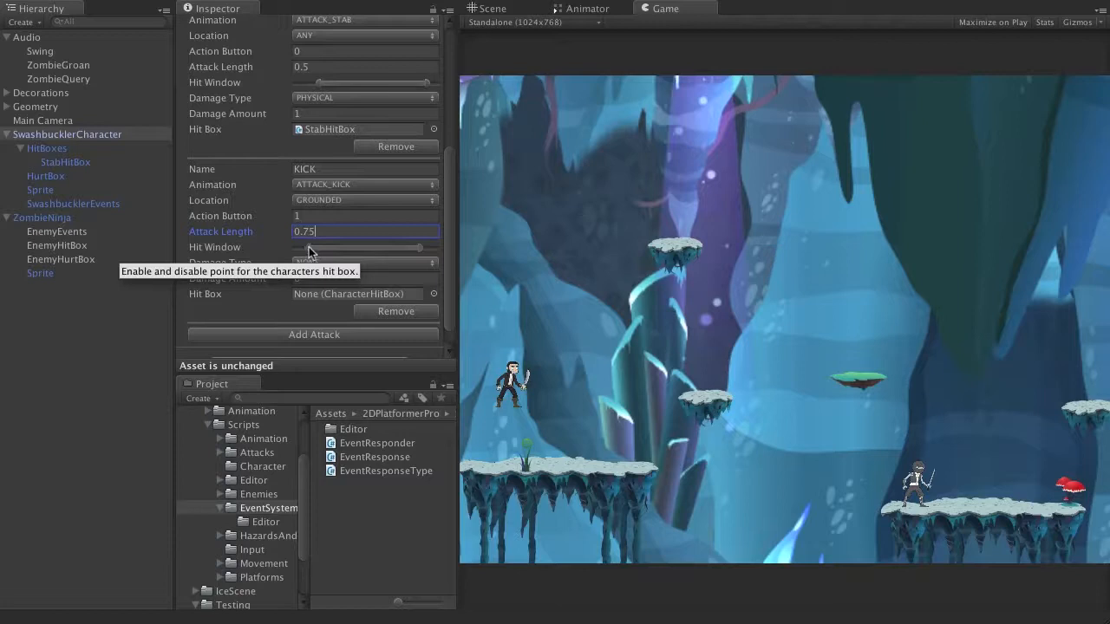
click(321, 262)
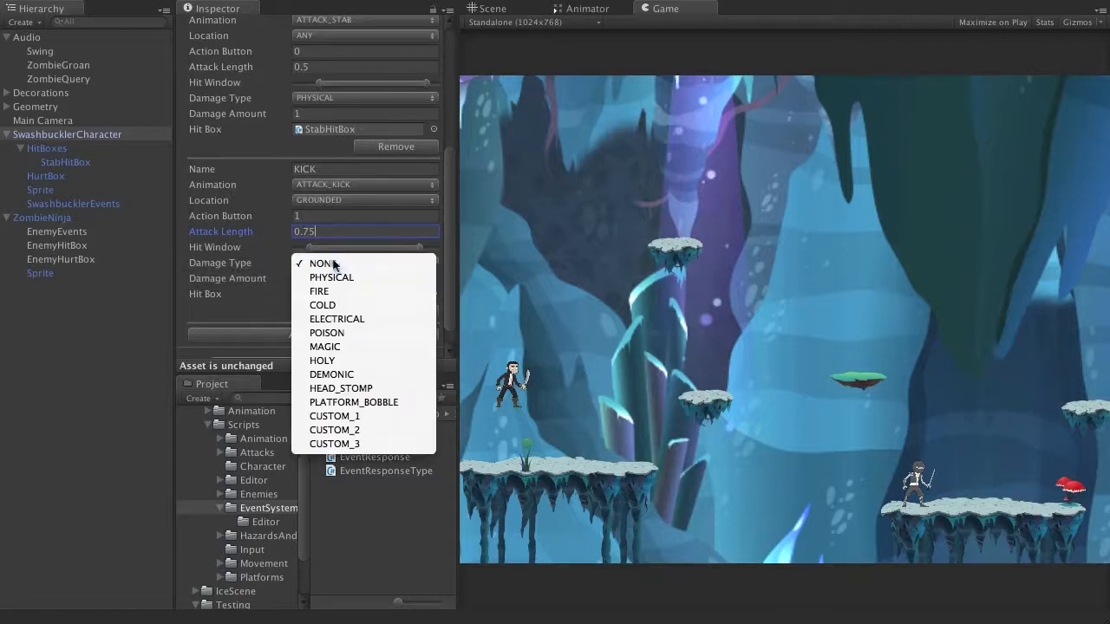
click(335, 277)
key(Tab)
text(1)
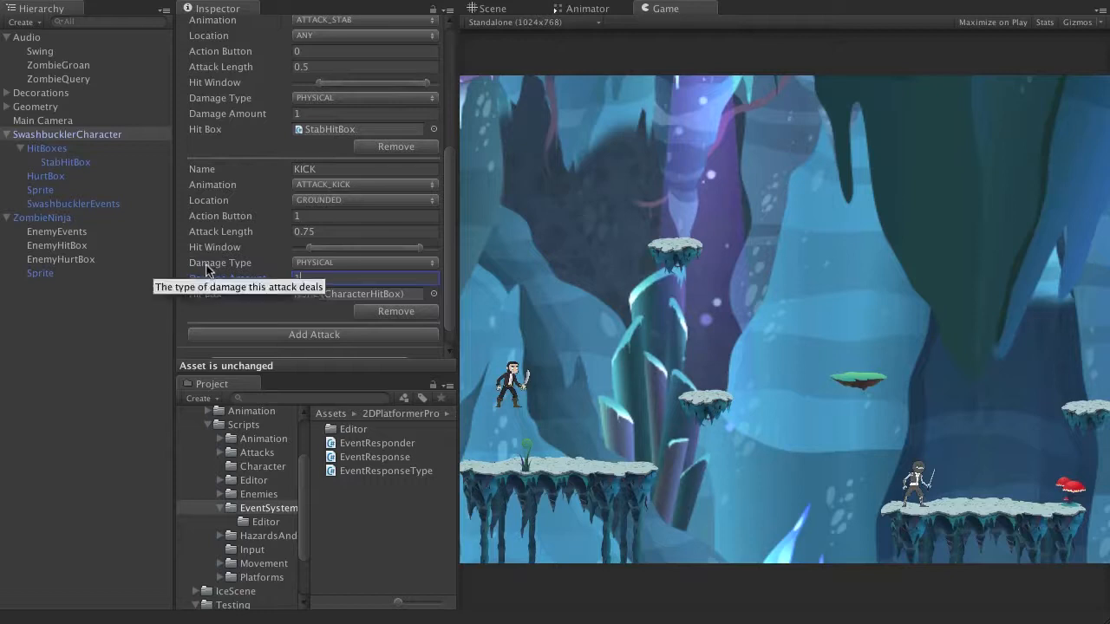
Step: Duplicate StabHitBox under HitBoxes and rename the copy KickHitBox
click(68, 163)
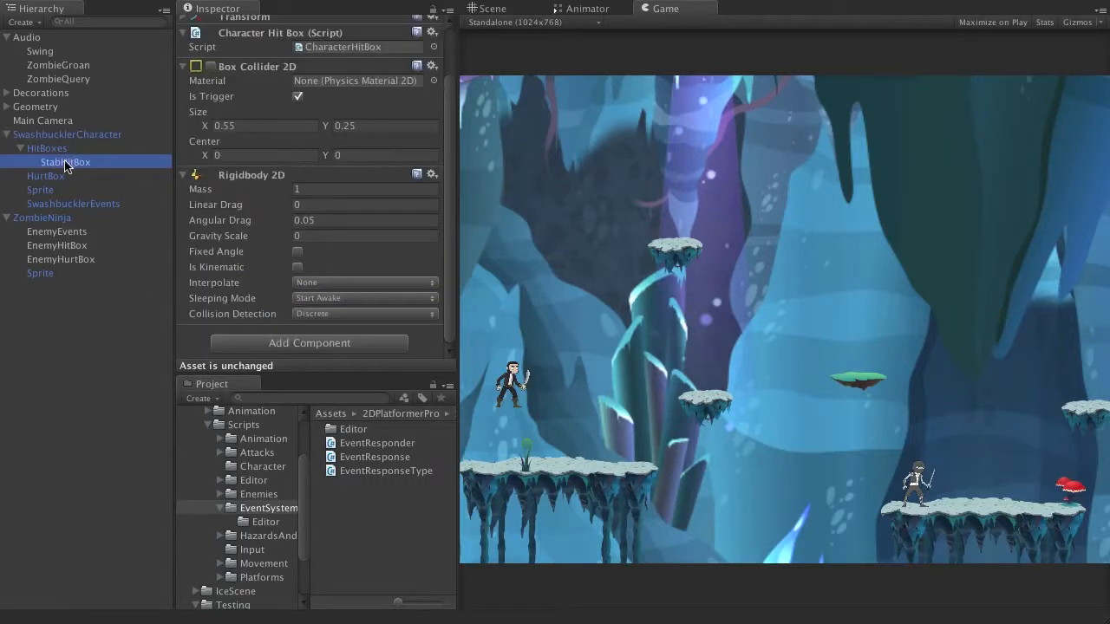
key(super+d)
key(Return)
text(KickHitB)
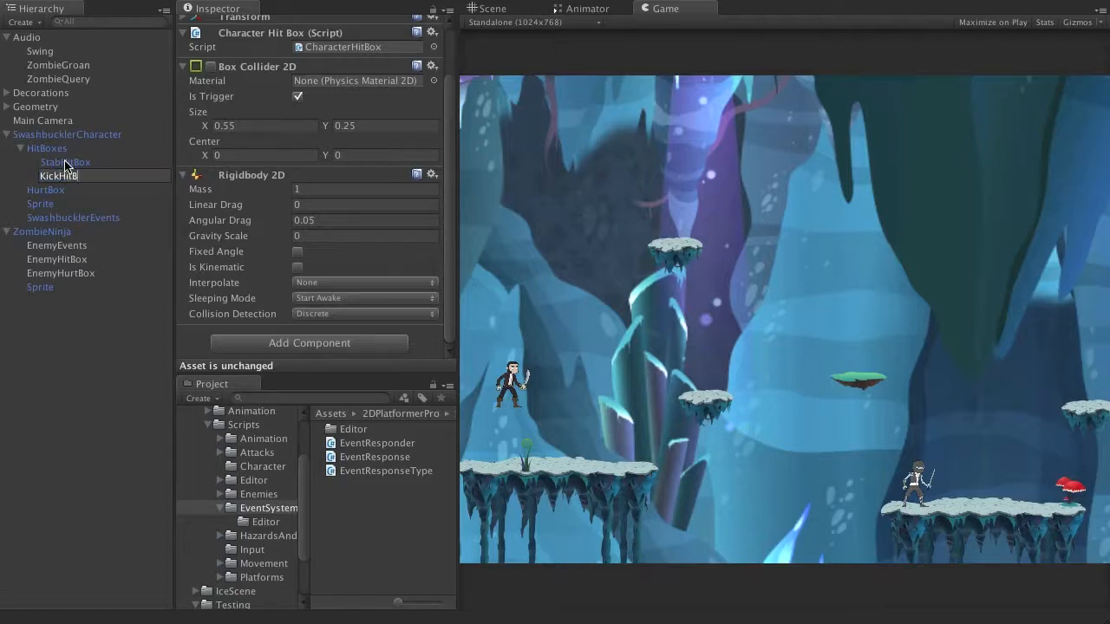
text(ox)
key(Return)
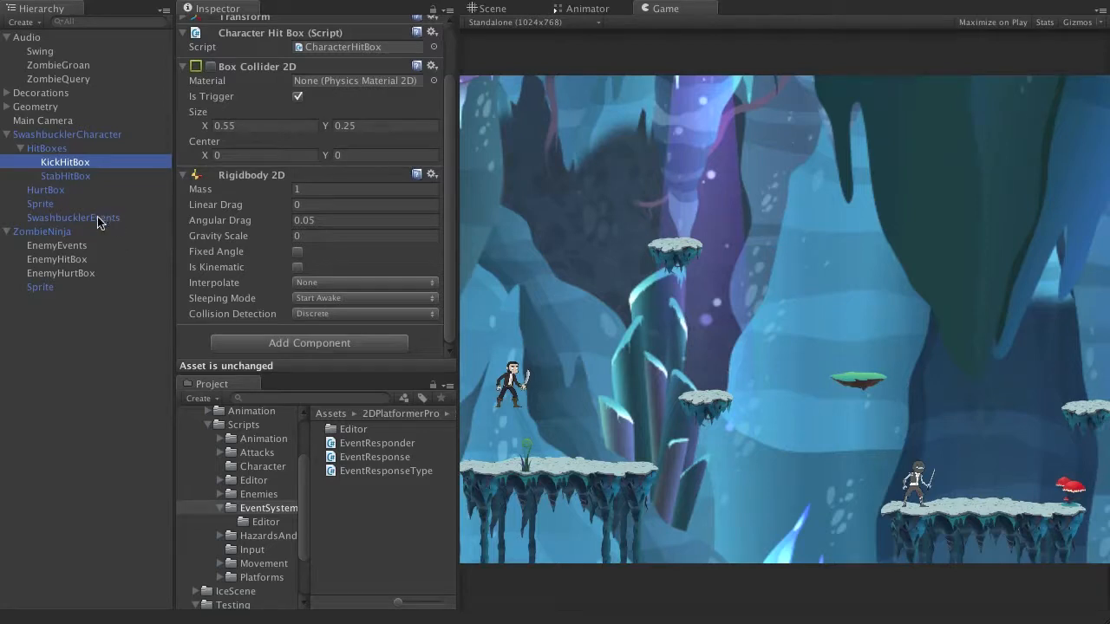
Step: Set the SwashbucklerCharacter Sprite's image to a SWASHBUCKLER_KICK frame, searching the sprites for KICK, and go to the Scene view
click(52, 204)
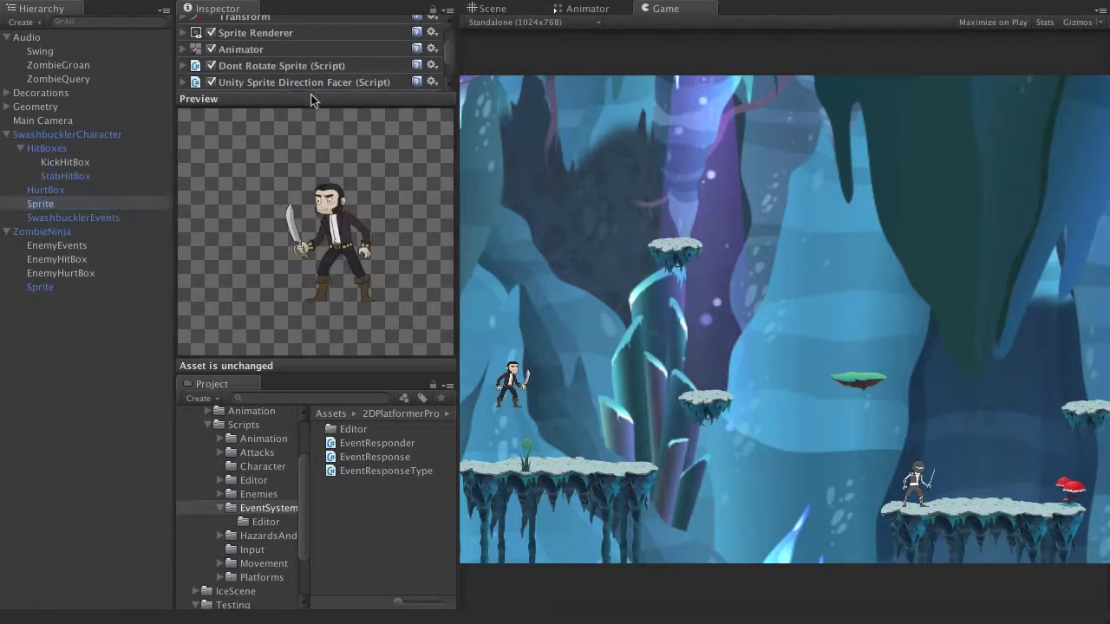
click(327, 97)
click(182, 33)
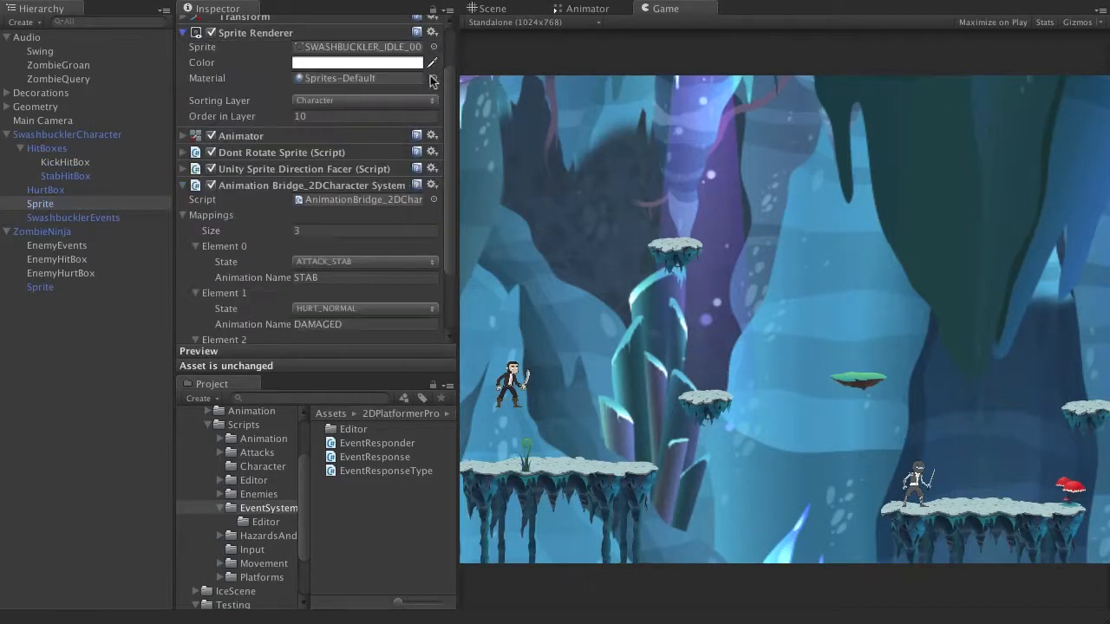
click(433, 47)
text(KICK)
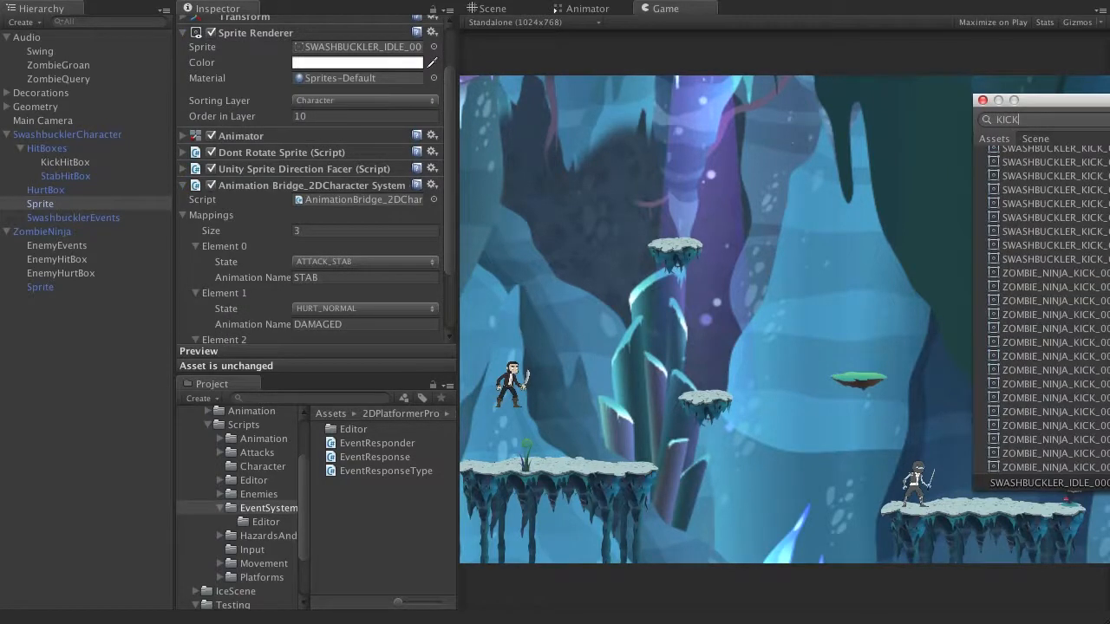
click(1093, 189)
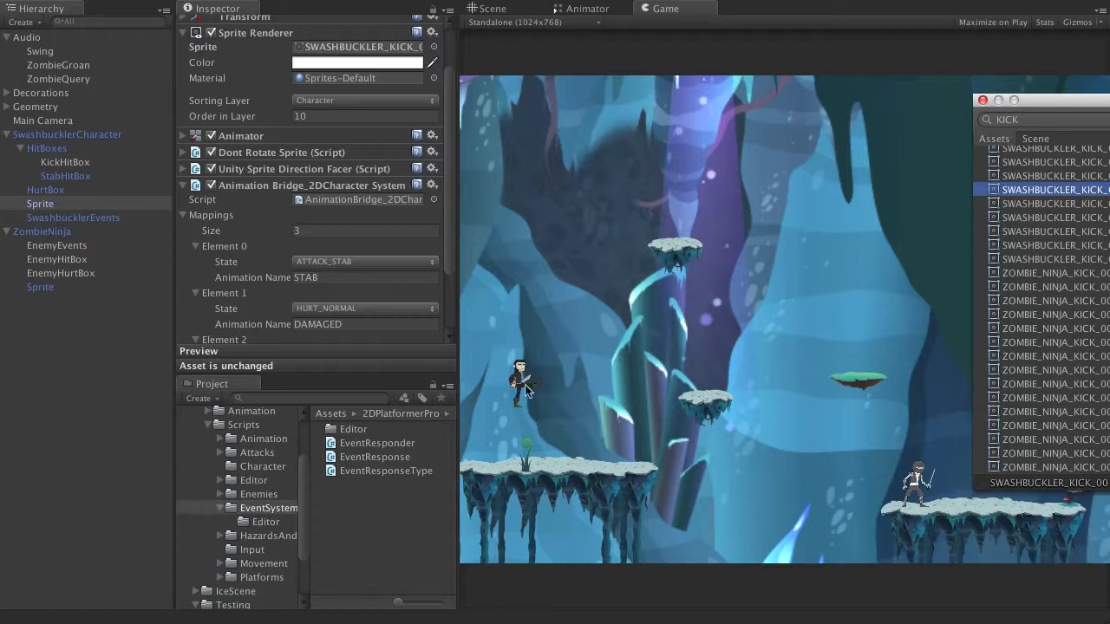
click(501, 9)
click(496, 9)
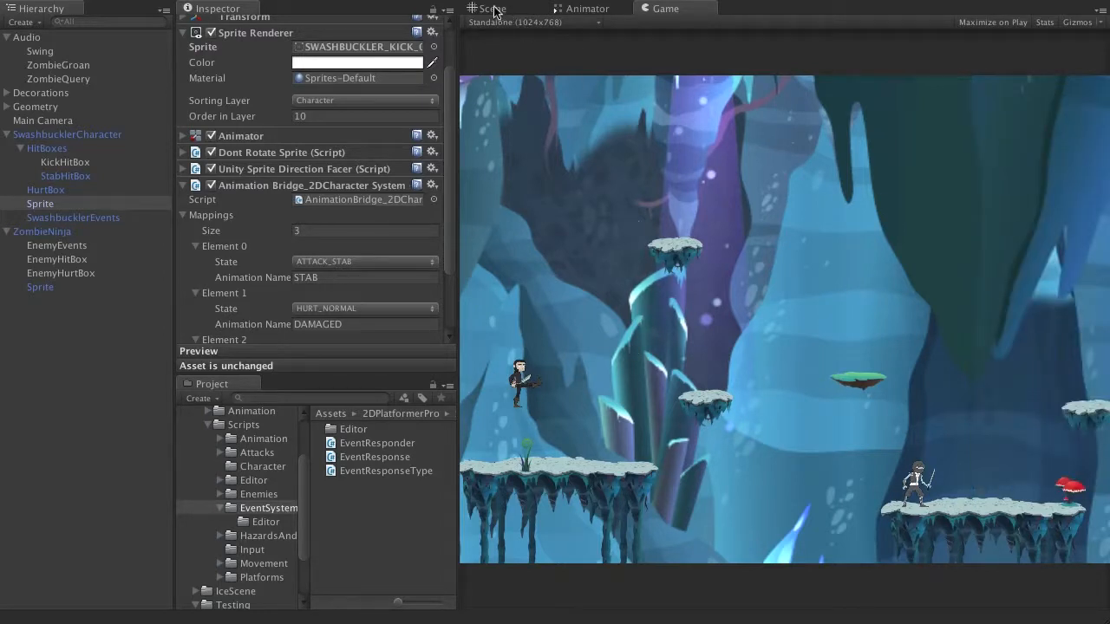
Step: Enable KickHitBox's Box Collider 2D and resize it to about 0.26 by 0.23 around the swashbuckler's kicking foot
key(f)
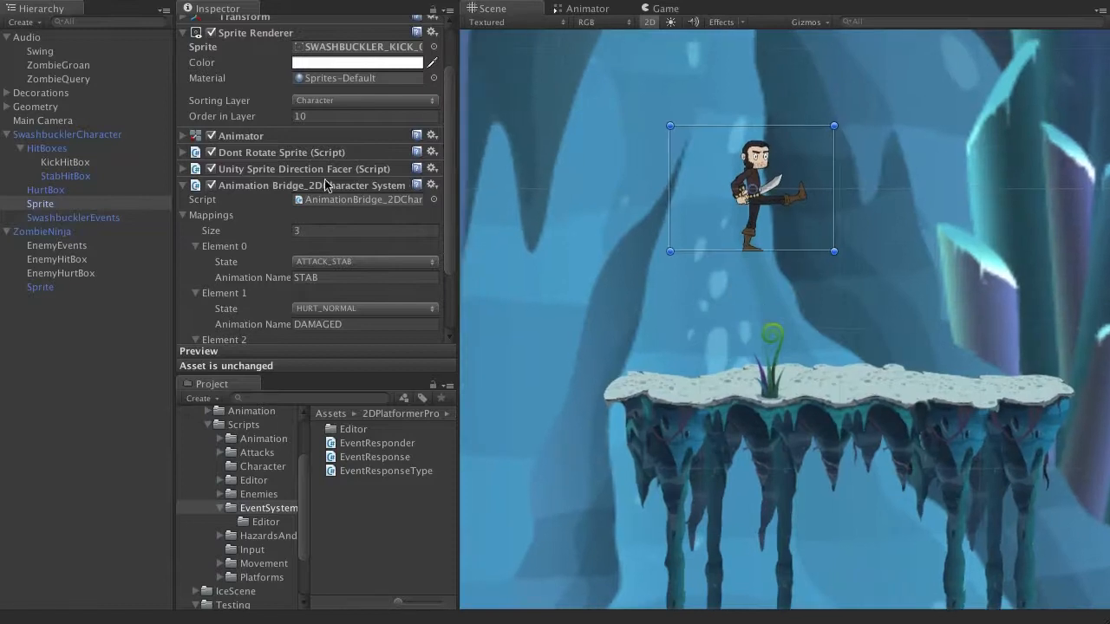
click(83, 161)
click(197, 67)
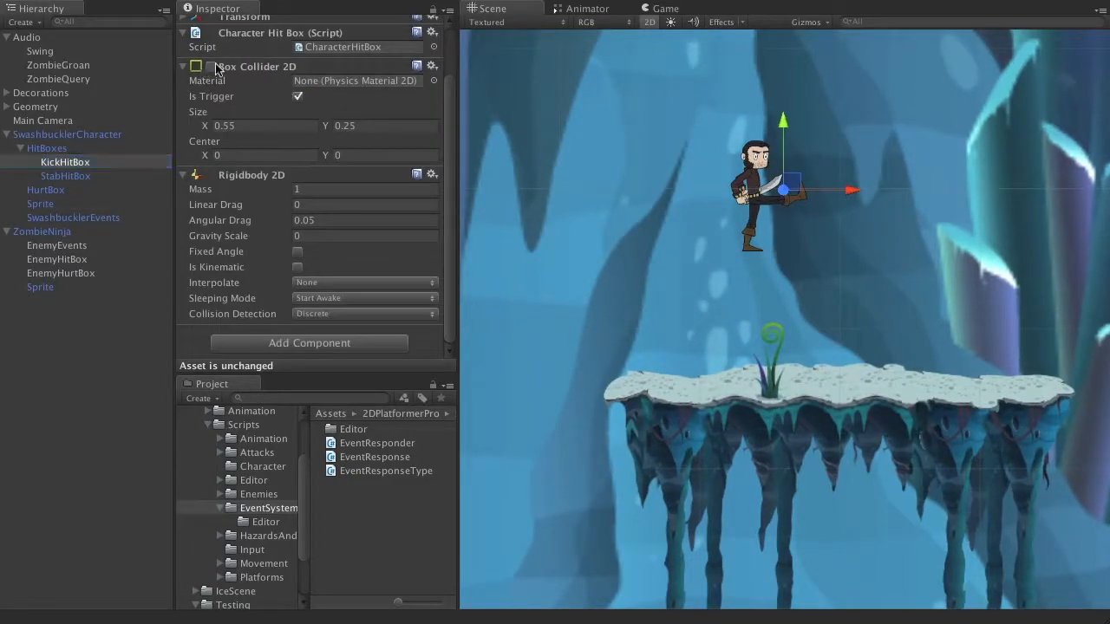
drag(746, 192, 807, 198)
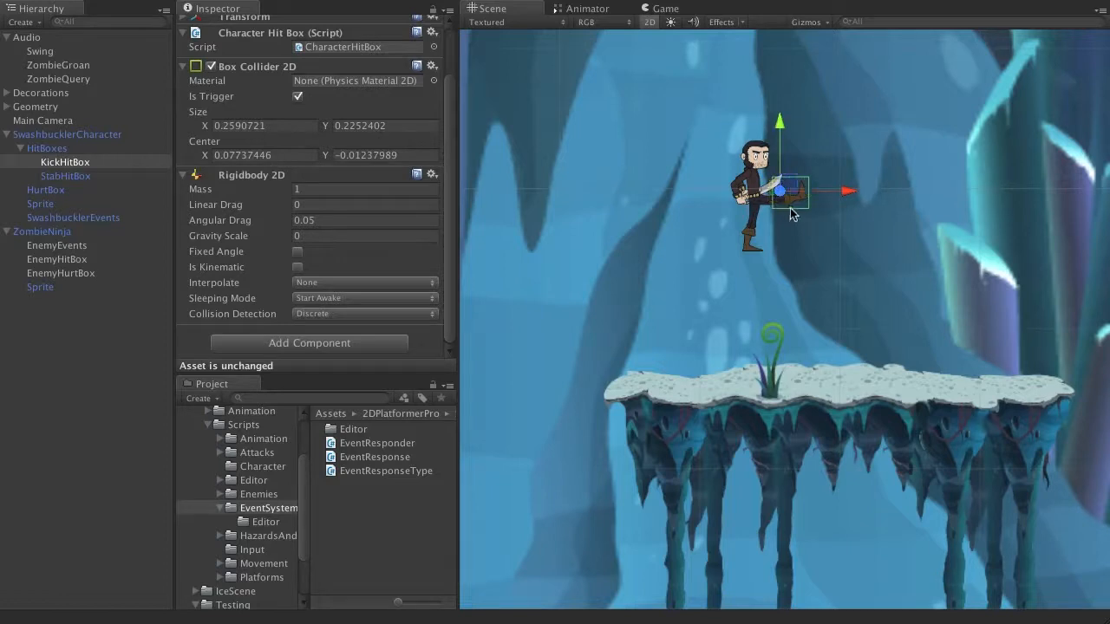
Step: Set the KickHitBox collider's center to 0, 0 and move the object forward along X so it covers the kicking foot
click(270, 155)
text(0)
key(Tab)
text(0)
drag(849, 188, 867, 195)
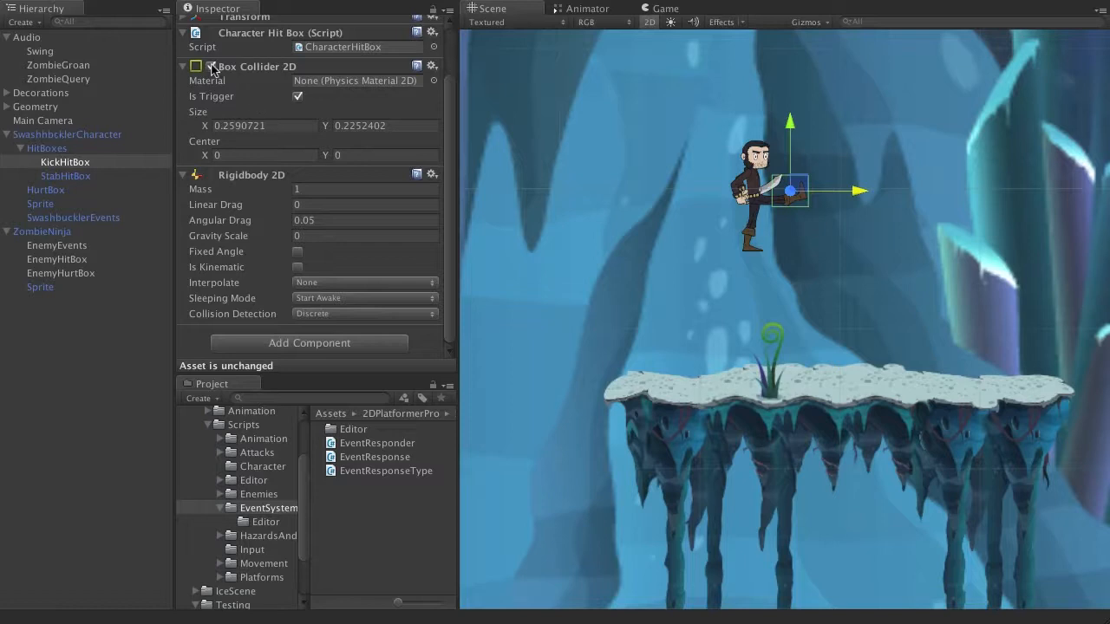
Step: Assign KickHitBox as the hit box of SwashbucklerCharacter's KICK attack
click(86, 134)
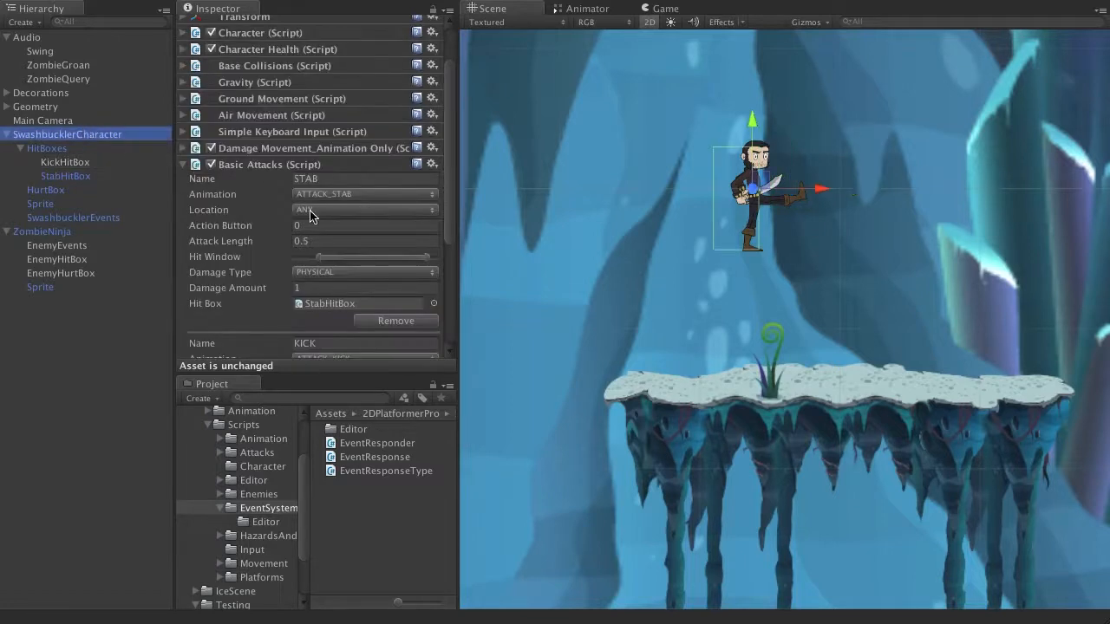
scroll(316, 234, down, 1)
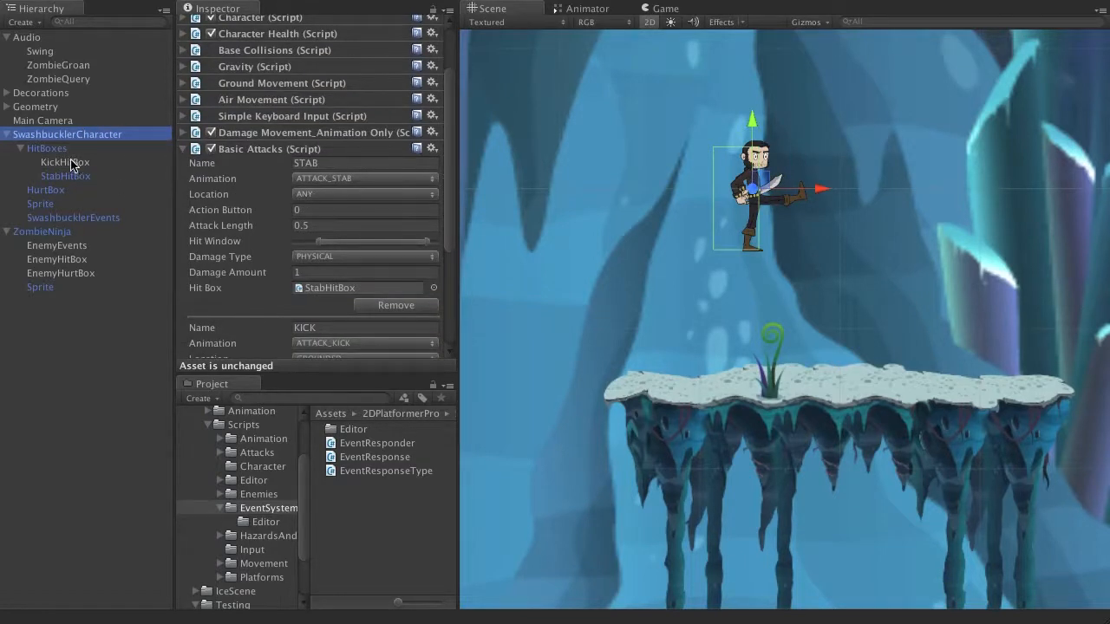
drag(70, 163, 312, 301)
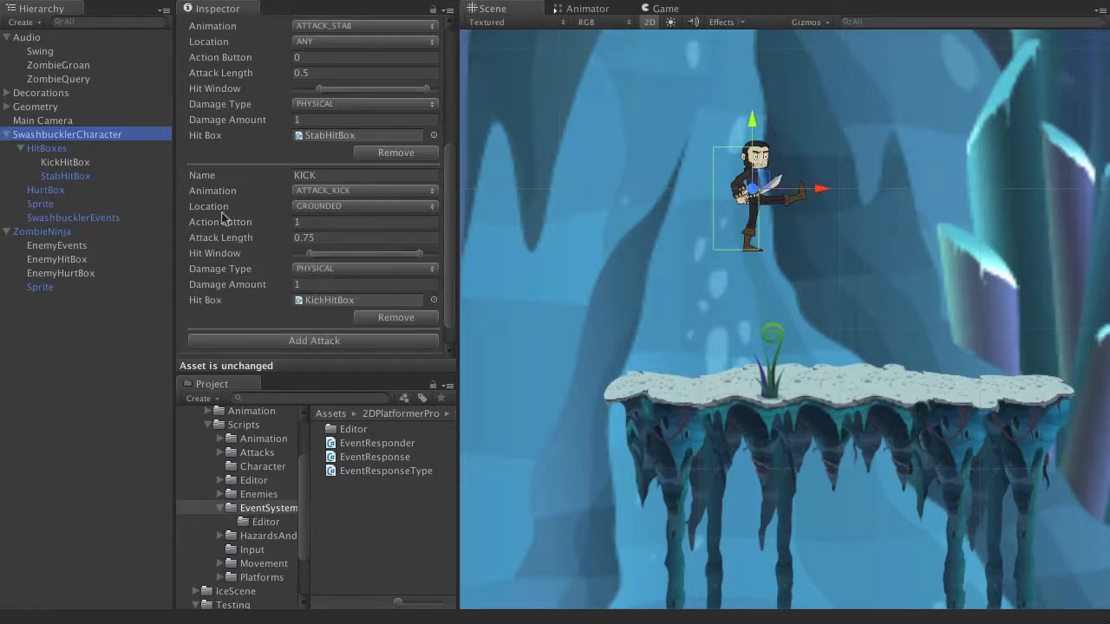
Step: Review the Sprite's animation bridge mappings, checking the state and animation name of the kick entry
click(78, 203)
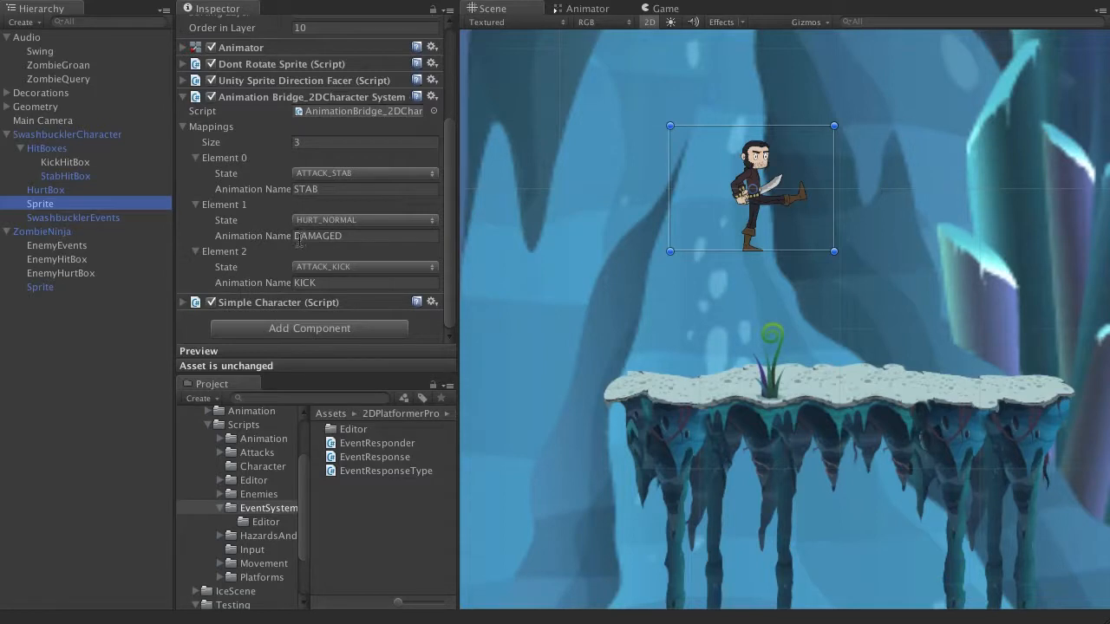
click(222, 256)
scroll(208, 269, up, 1)
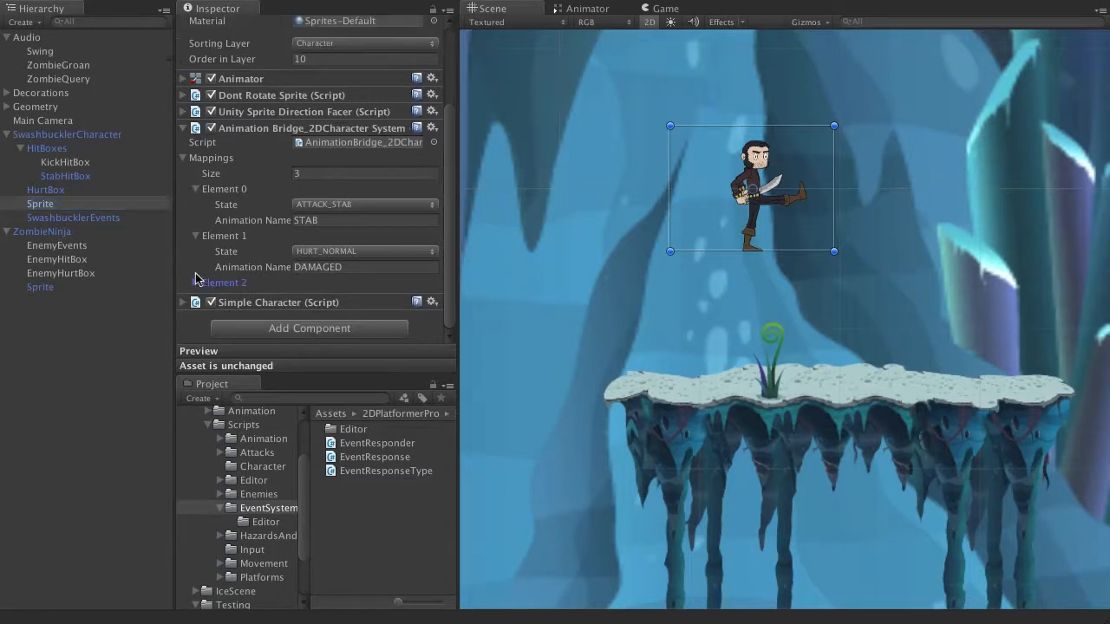
scroll(392, 169, down, 1)
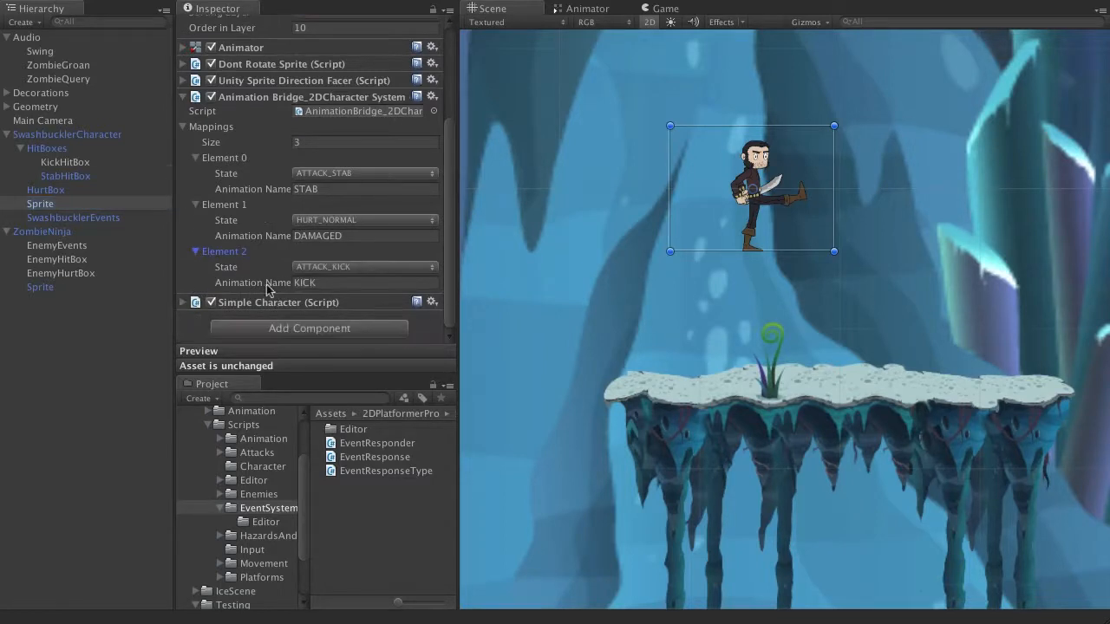
click(339, 282)
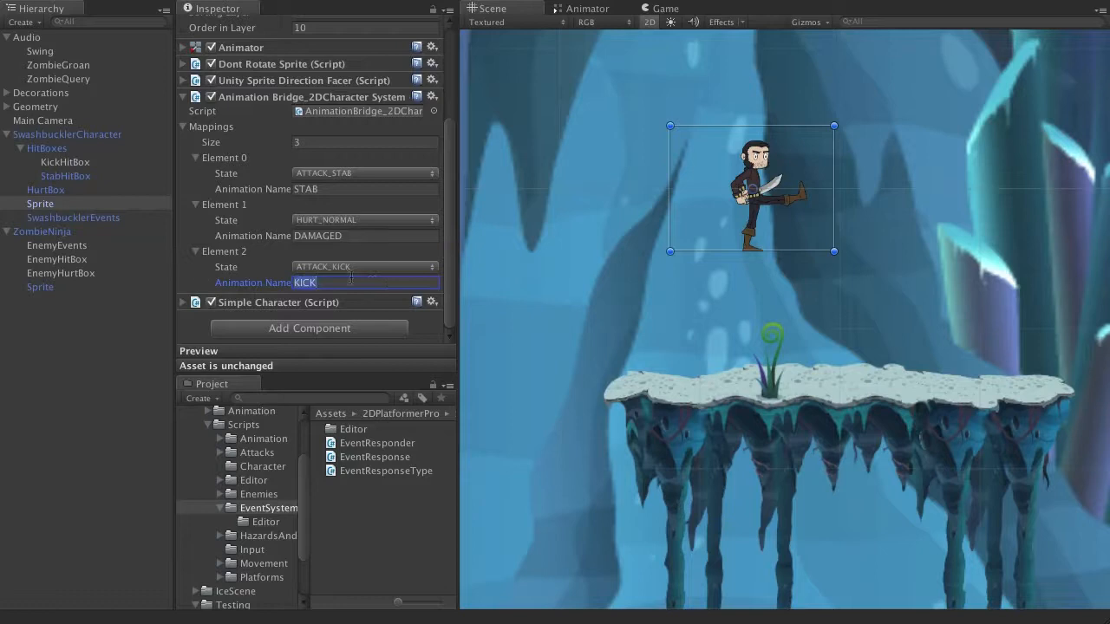
click(346, 284)
Step: Set the SwashbucklerCharacter Sprite's image back to a SWASHBUCKLER_IDLE frame
scroll(389, 123, up, 4)
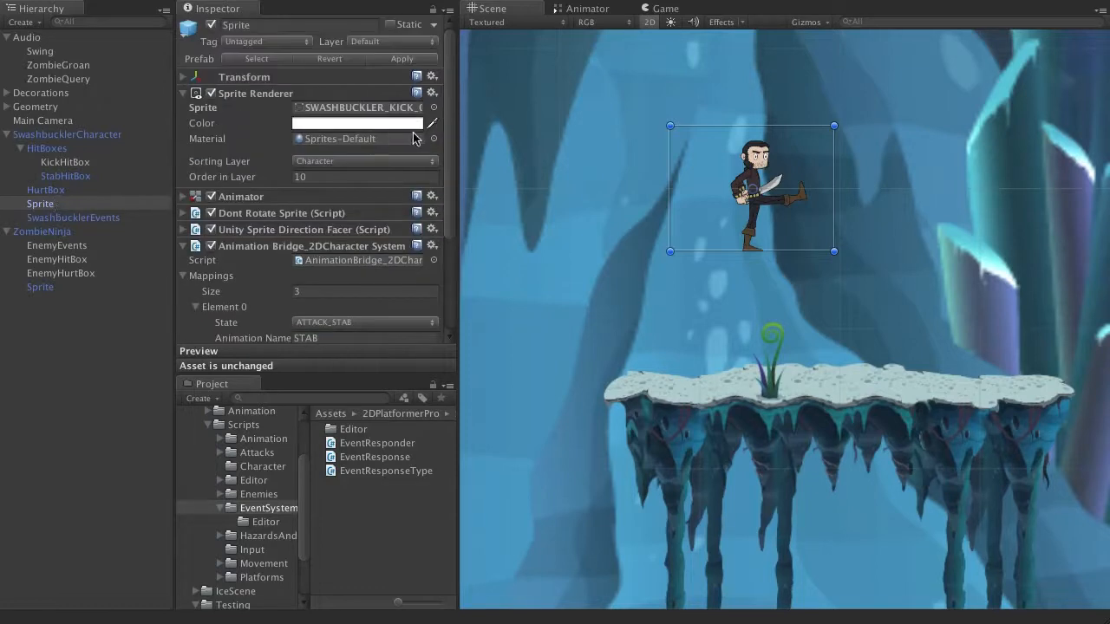
click(434, 107)
scroll(1053, 201, up, 10)
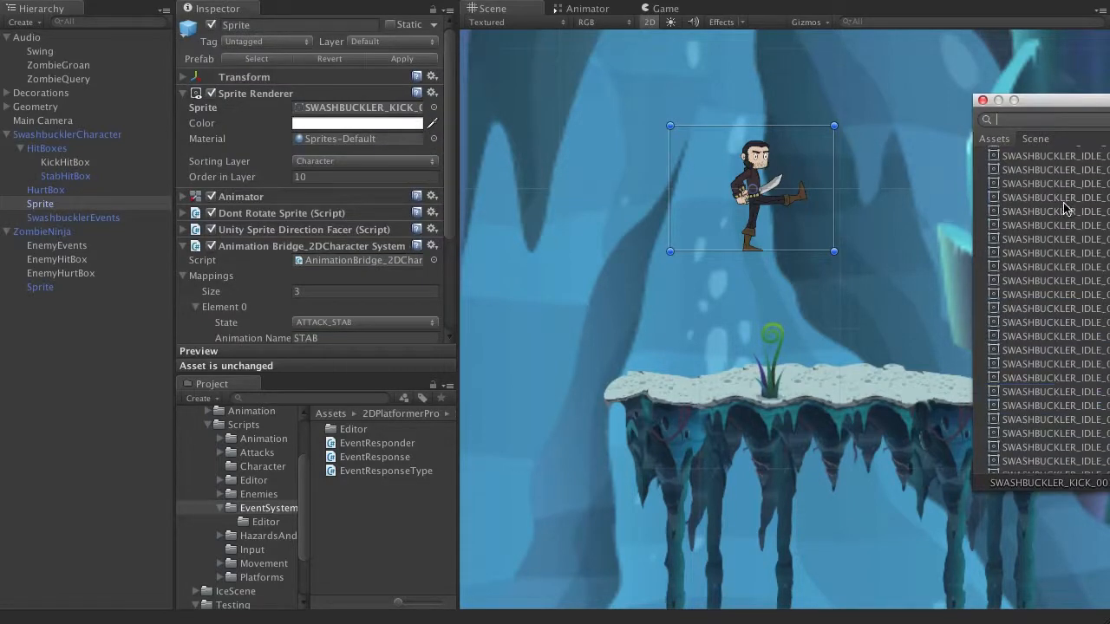
double_click(1073, 165)
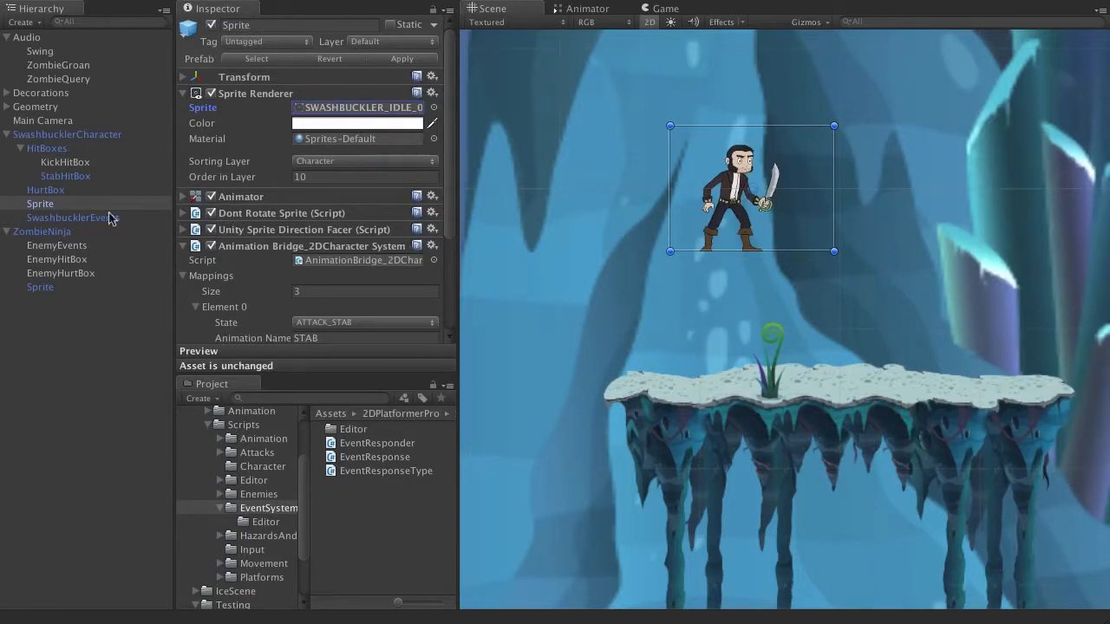
Step: Examine SwashbucklerCharacter's Simple Keyboard Input key assignments alongside the action buttons of its STAB and KICK attacks
click(51, 135)
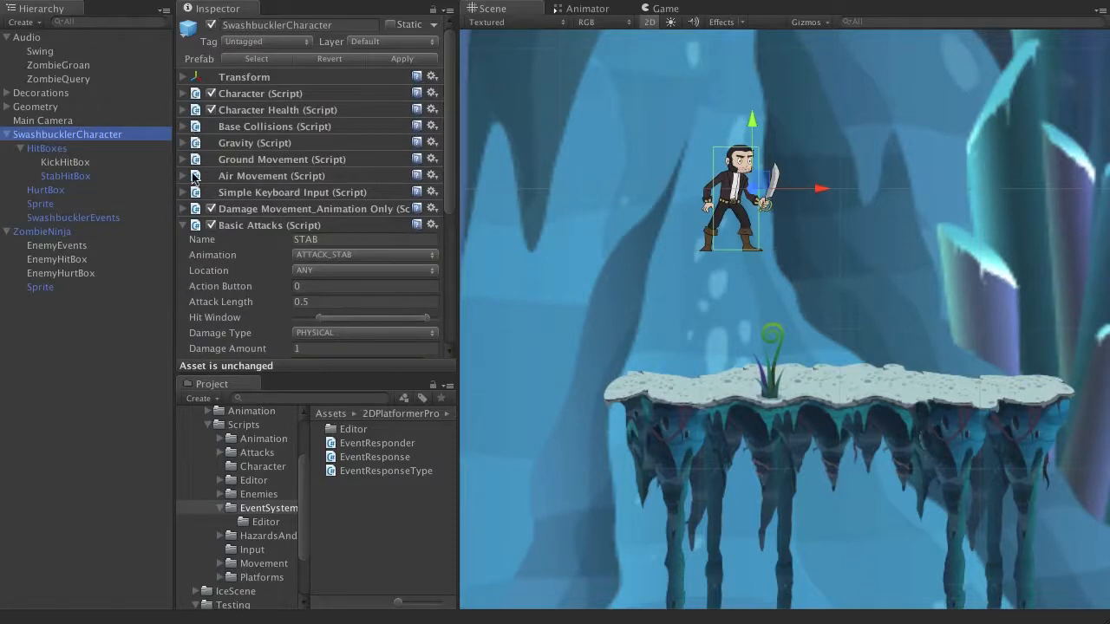
click(188, 193)
scroll(318, 254, down, 5)
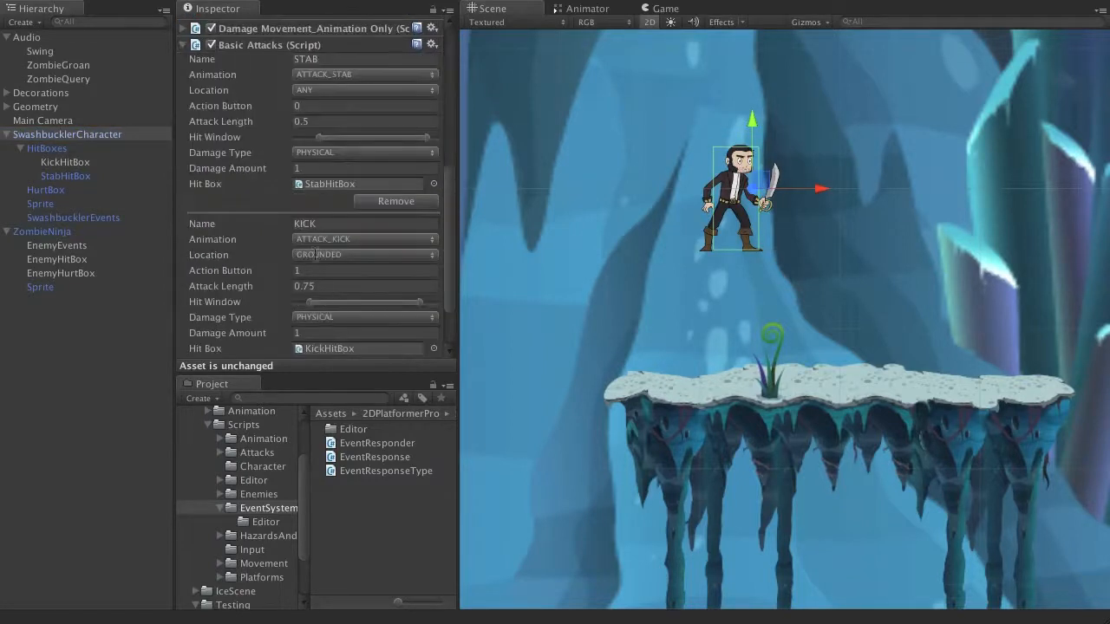
scroll(324, 180, down, 3)
scroll(327, 231, up, 10)
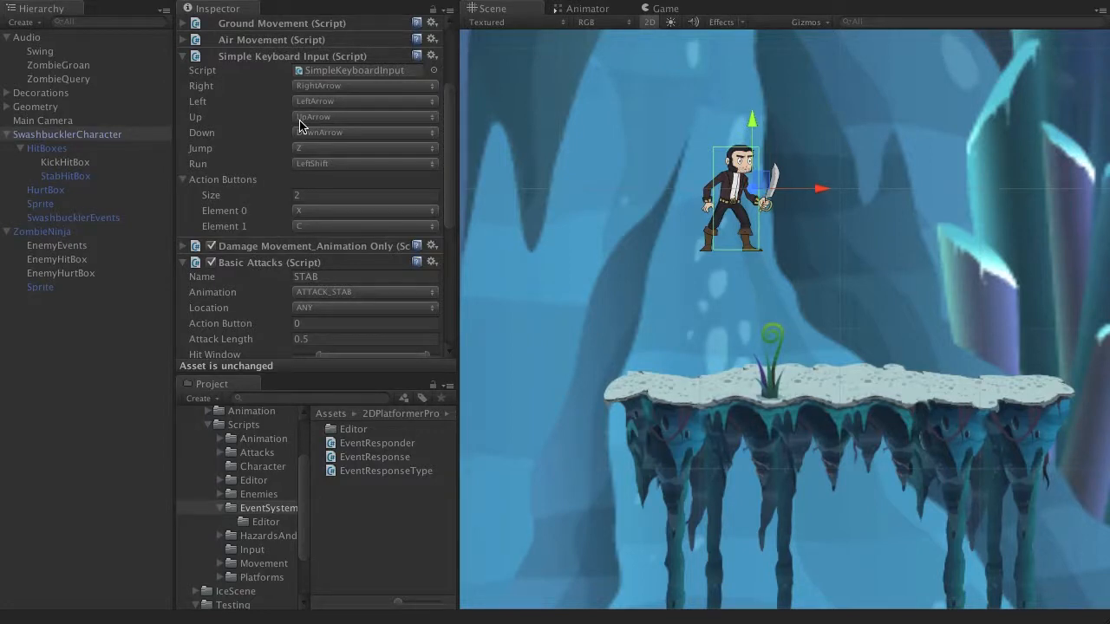
Step: Run the game and try out the swashbuckler's jumps and attacks above the starting ledge
key(super+p)
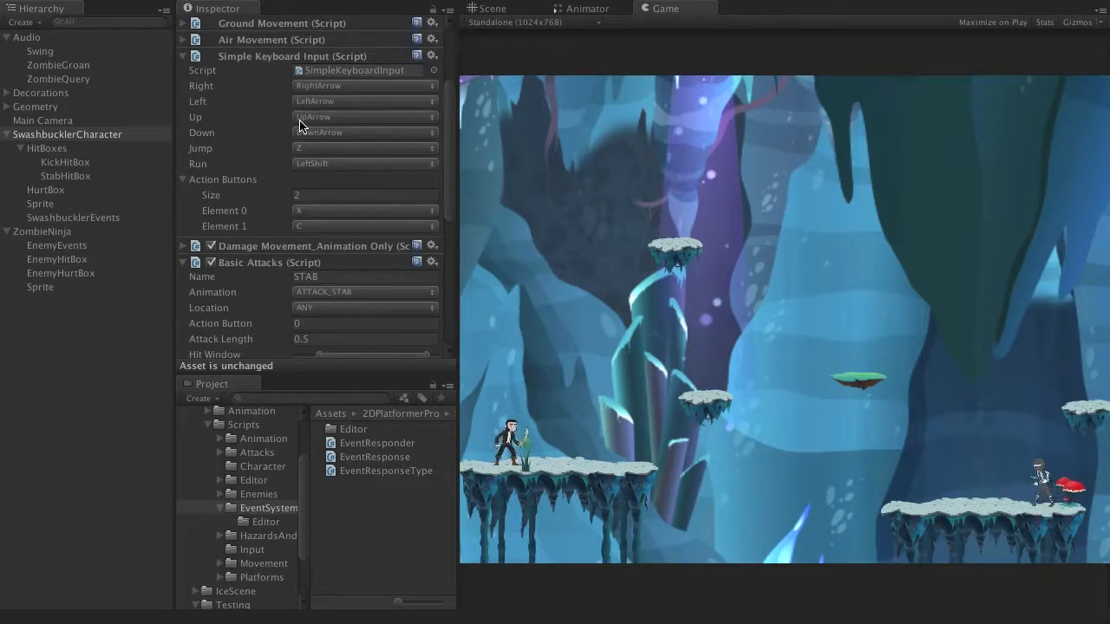
key(Right)
key(z)
key(z)
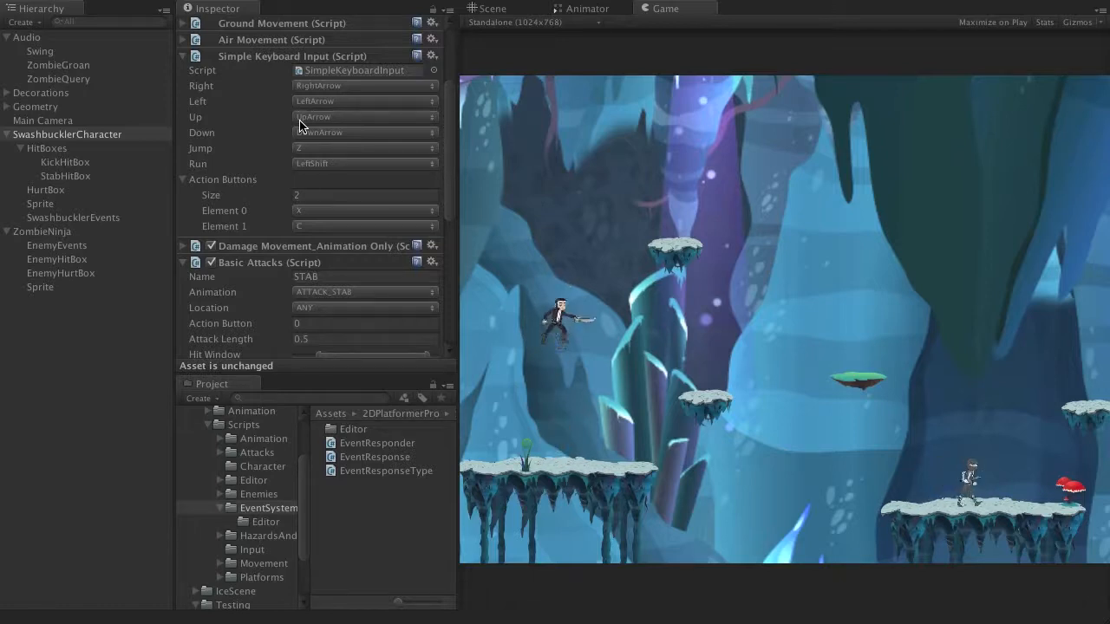
key(z)
Step: Jump the swashbuckler across the gap to the floating green platform near the ZombieNinja
key(z)
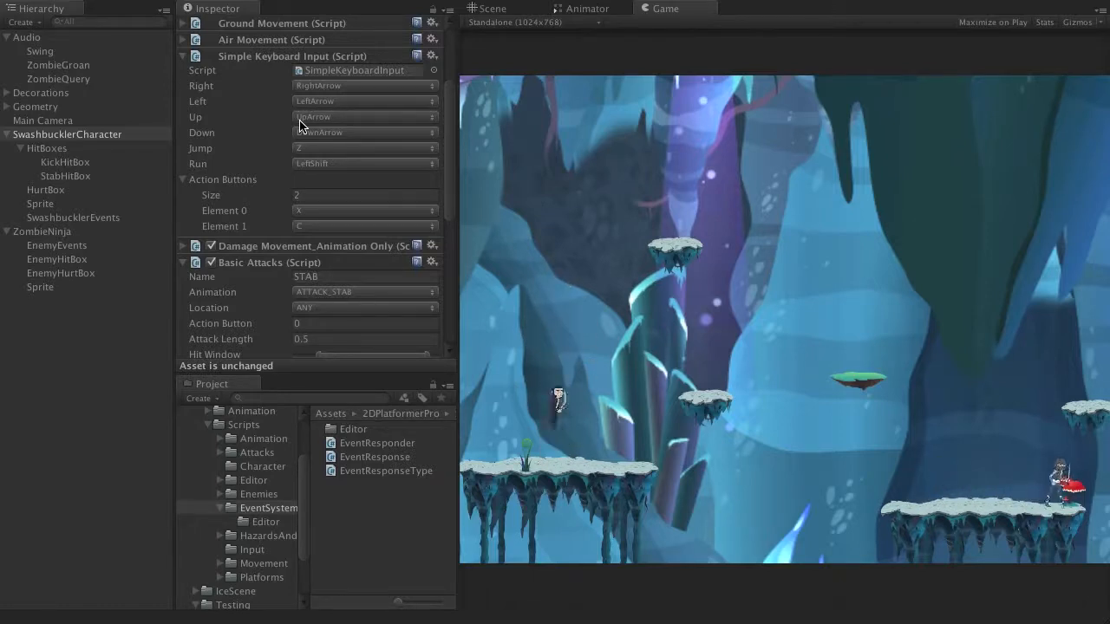
key(z)
key(z)
key(Right)
key(z)
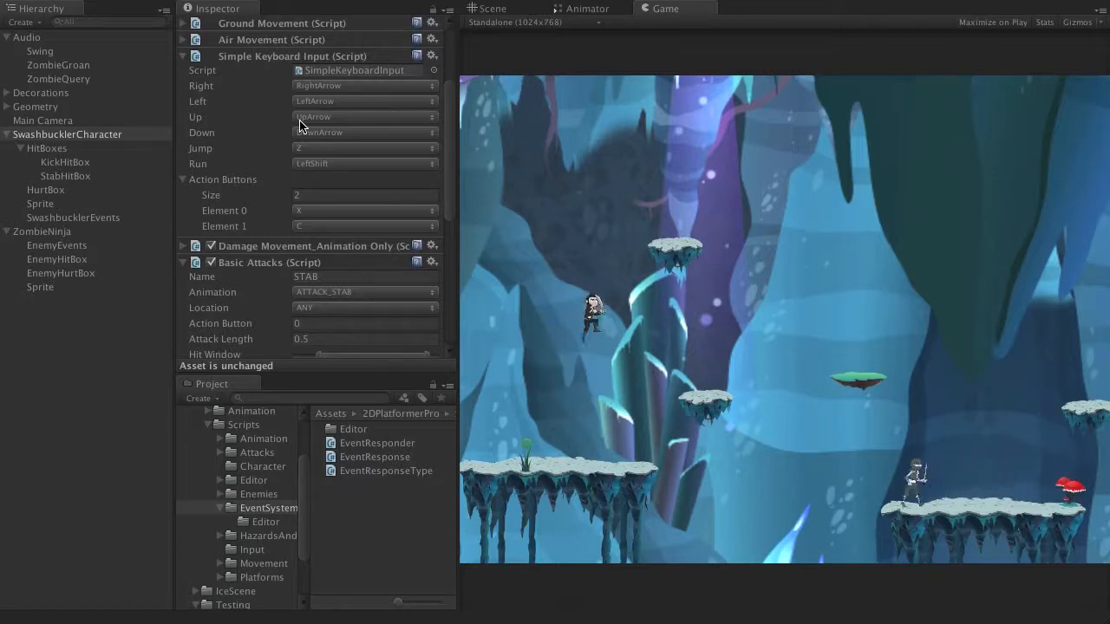
key(z)
key(Right)
key(z)
key(Right)
Step: Drop to the ZombieNinja's ledge and playtest the swashbuckler's attacks by fighting the enemy until it is killed
key(z)
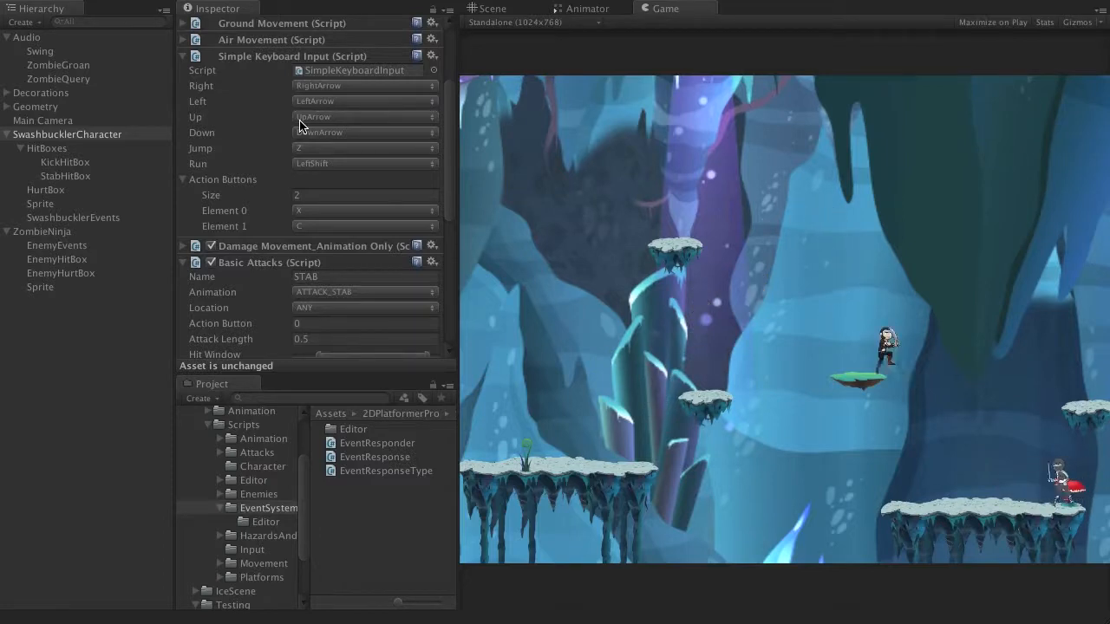
key(Right)
key(Left)
key(Right)
key(Left)
key(z)
key(Left)
key(Right)
key(Left)
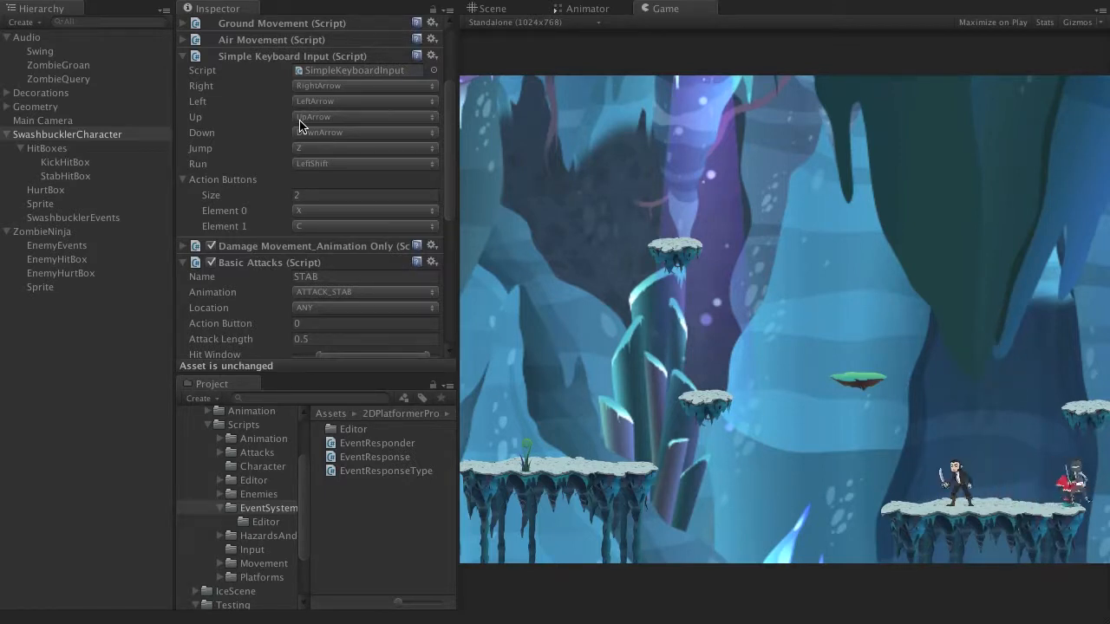
key(Left)
key(z)
key(Right)
key(Left)
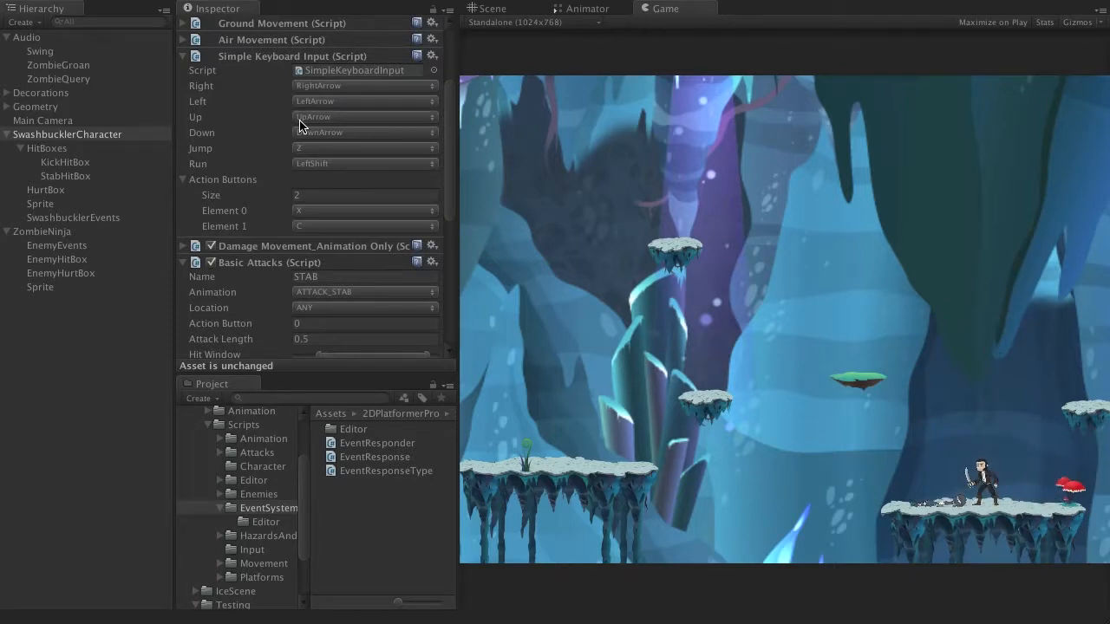